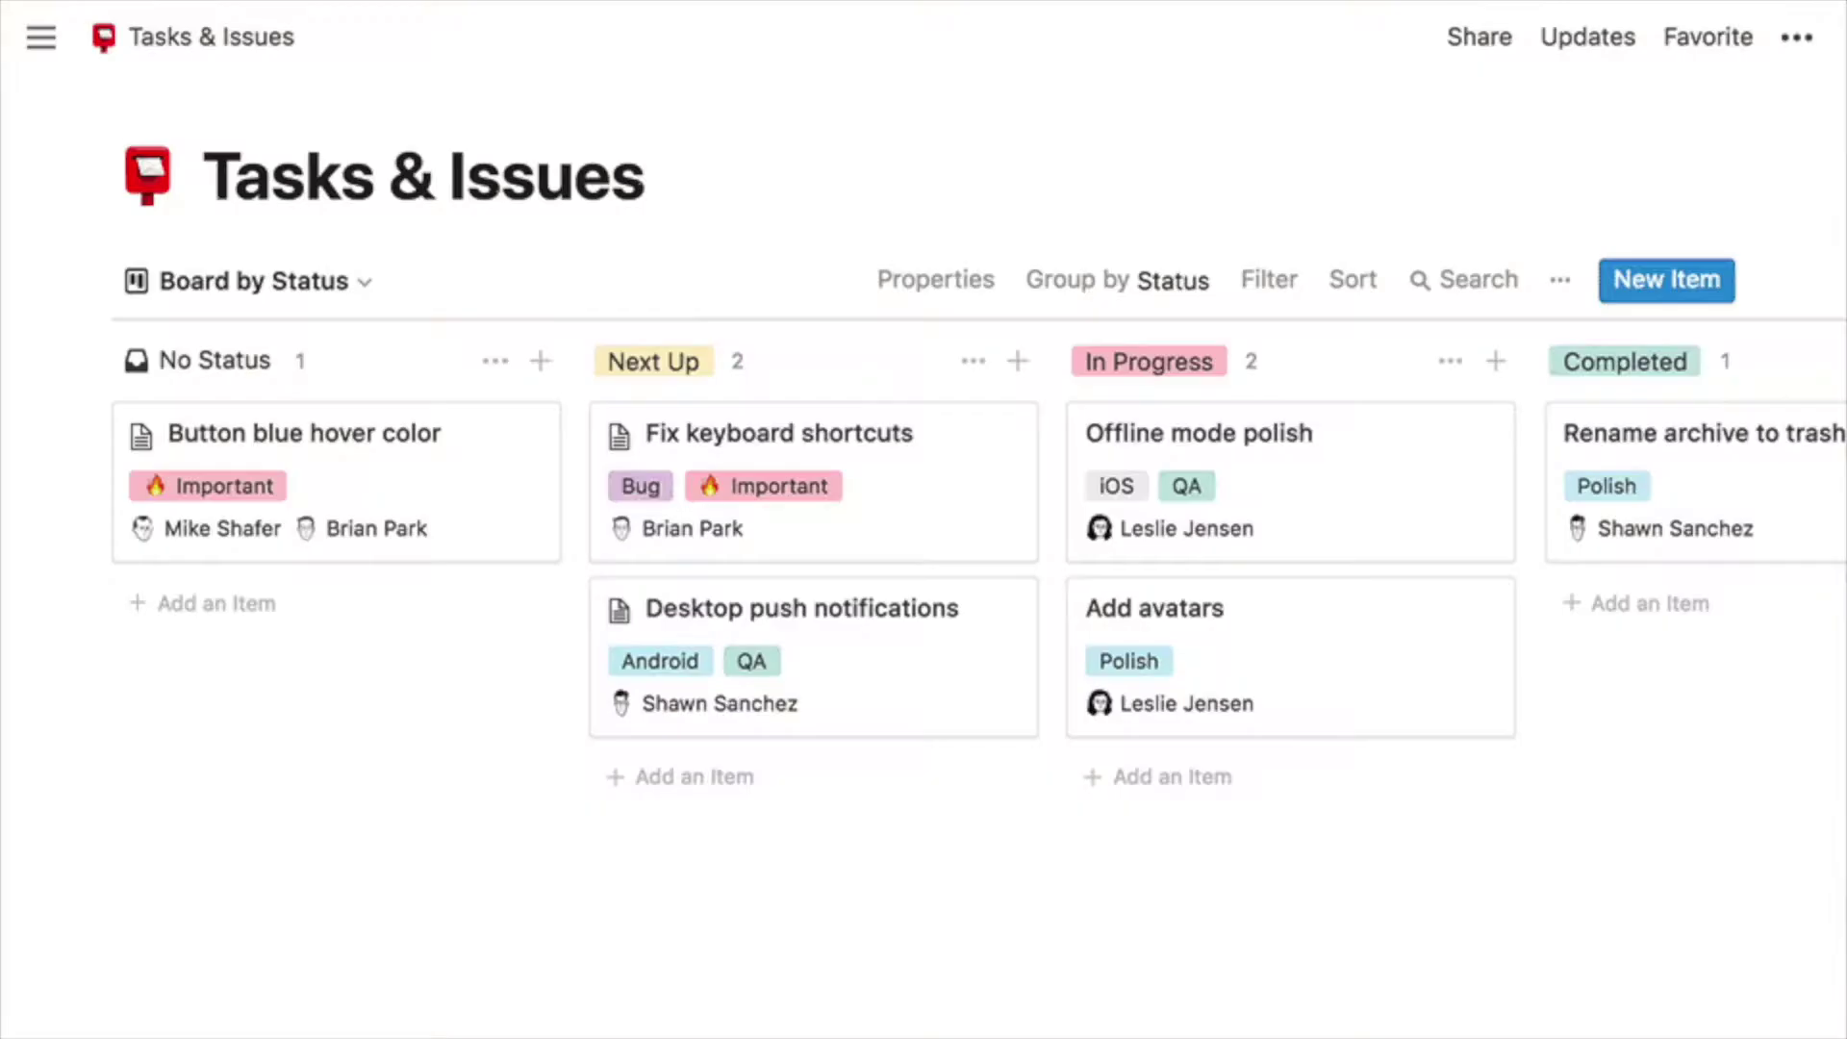
In the Desktop push notifications task, tick the app update notification item and set status to Completed
click(904, 721)
click(332, 889)
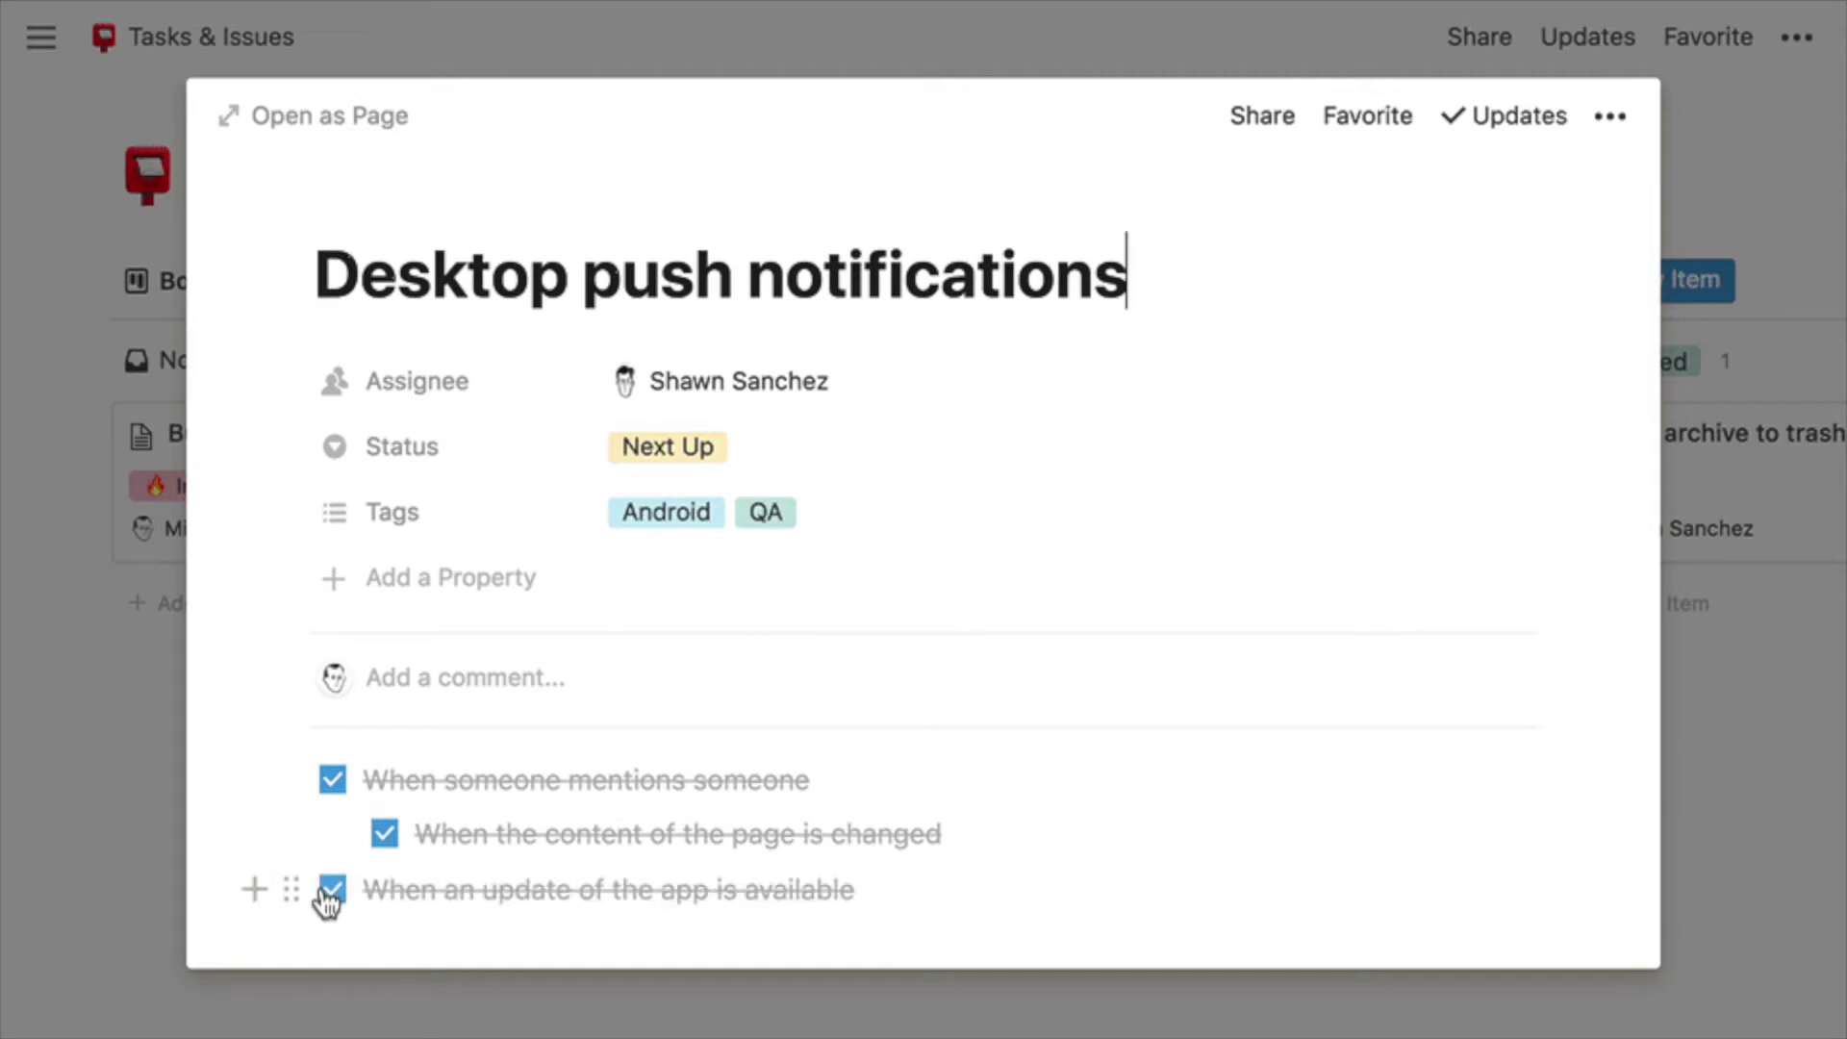
click(676, 432)
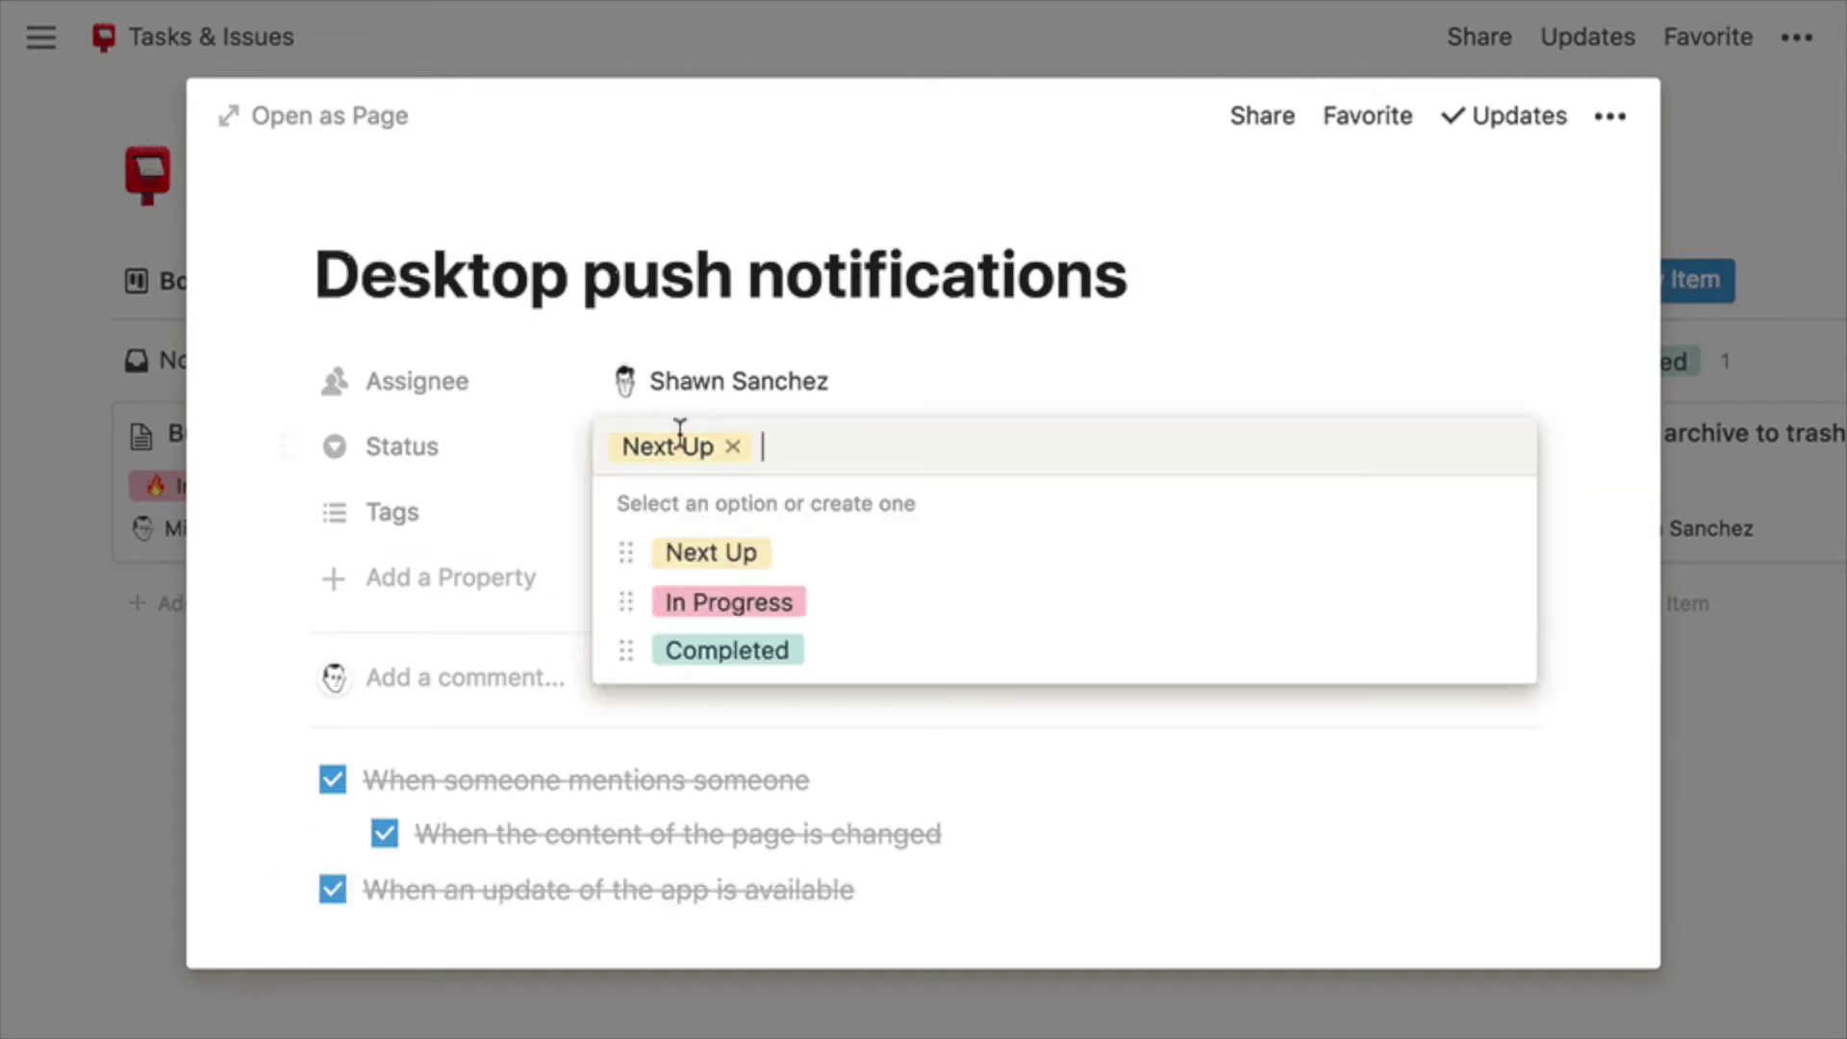
click(823, 646)
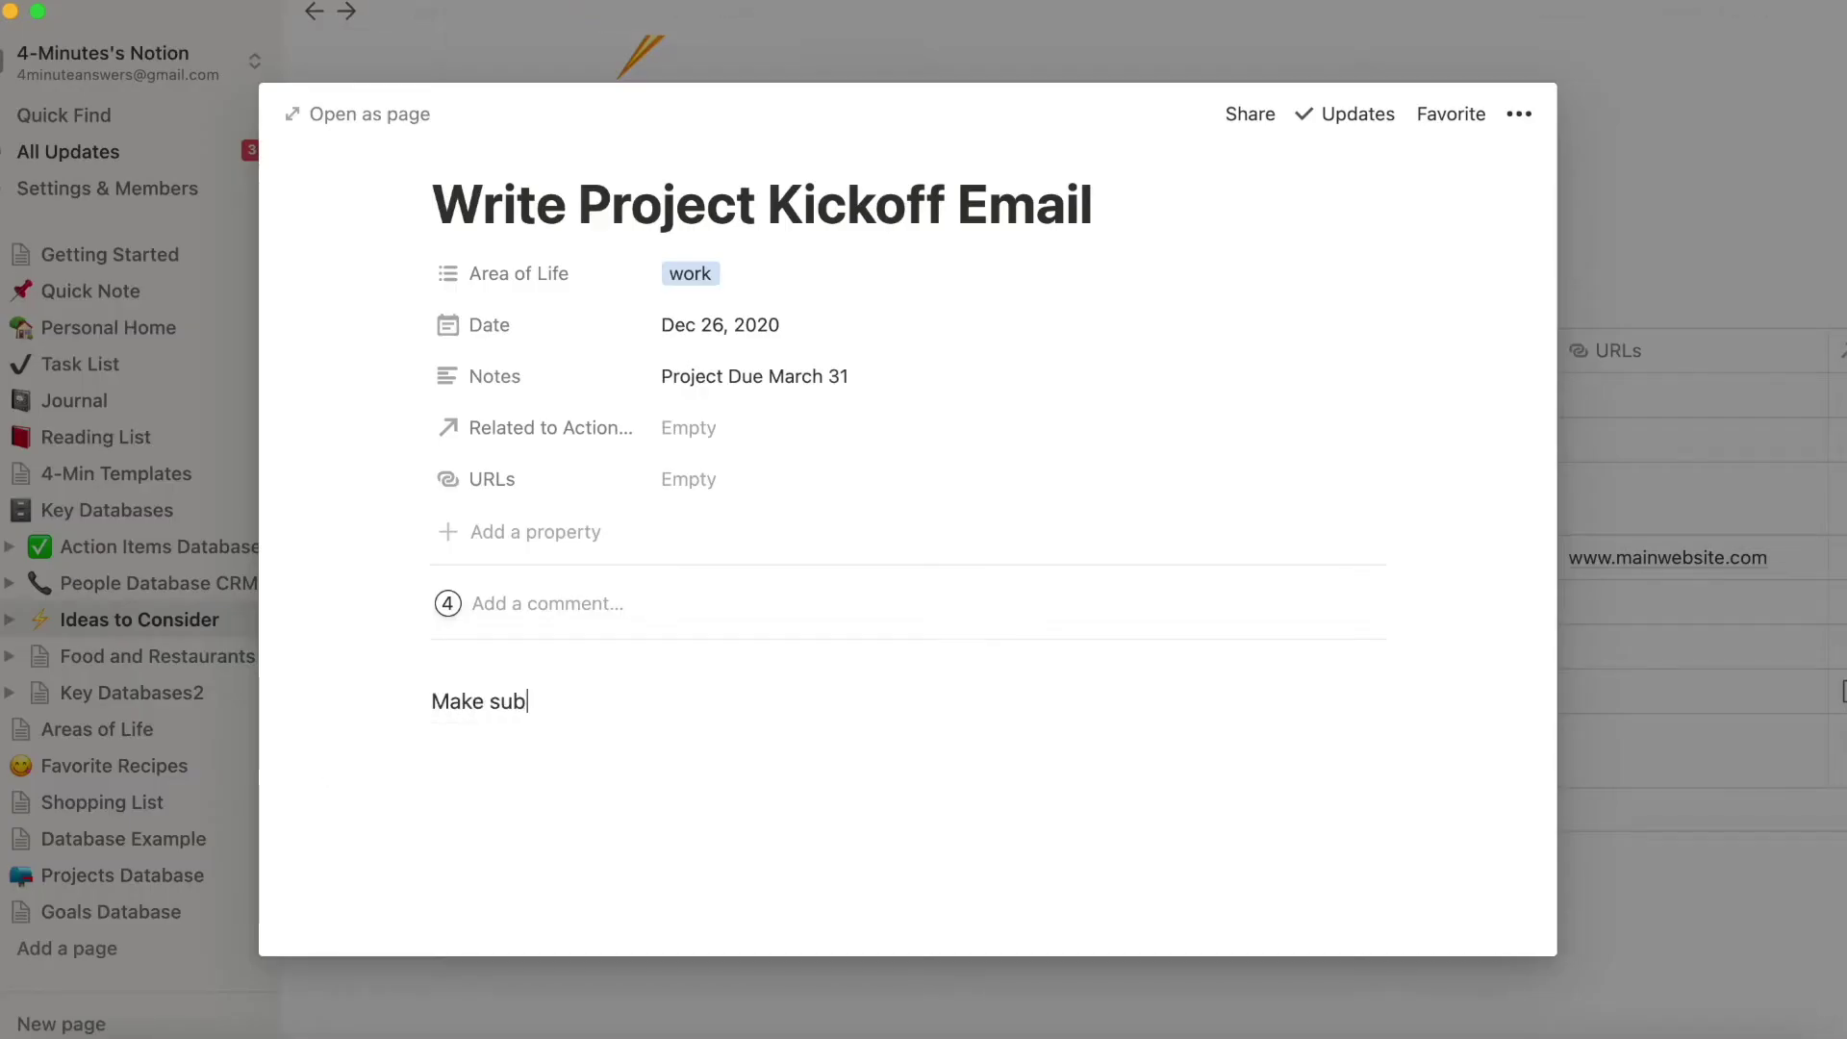
Add the line 'Make subhead a different color' and color it orange
text( different color)
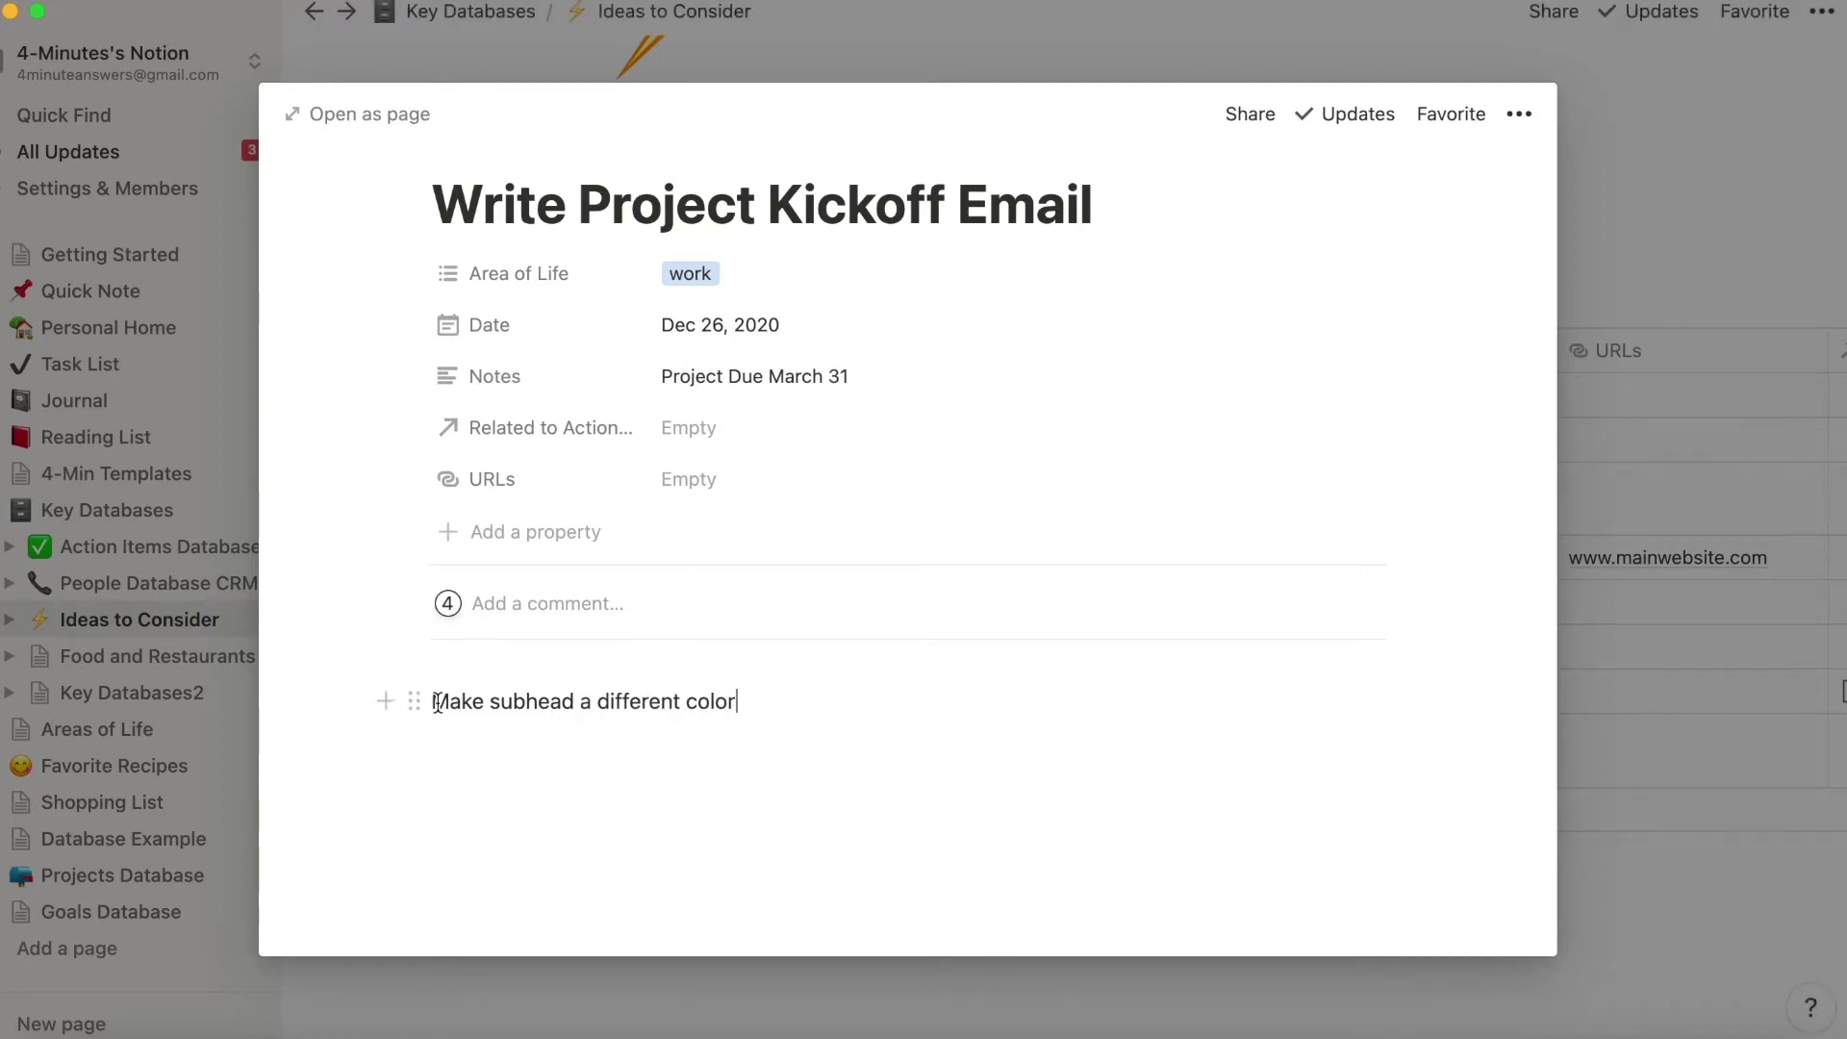
drag(432, 702, 730, 701)
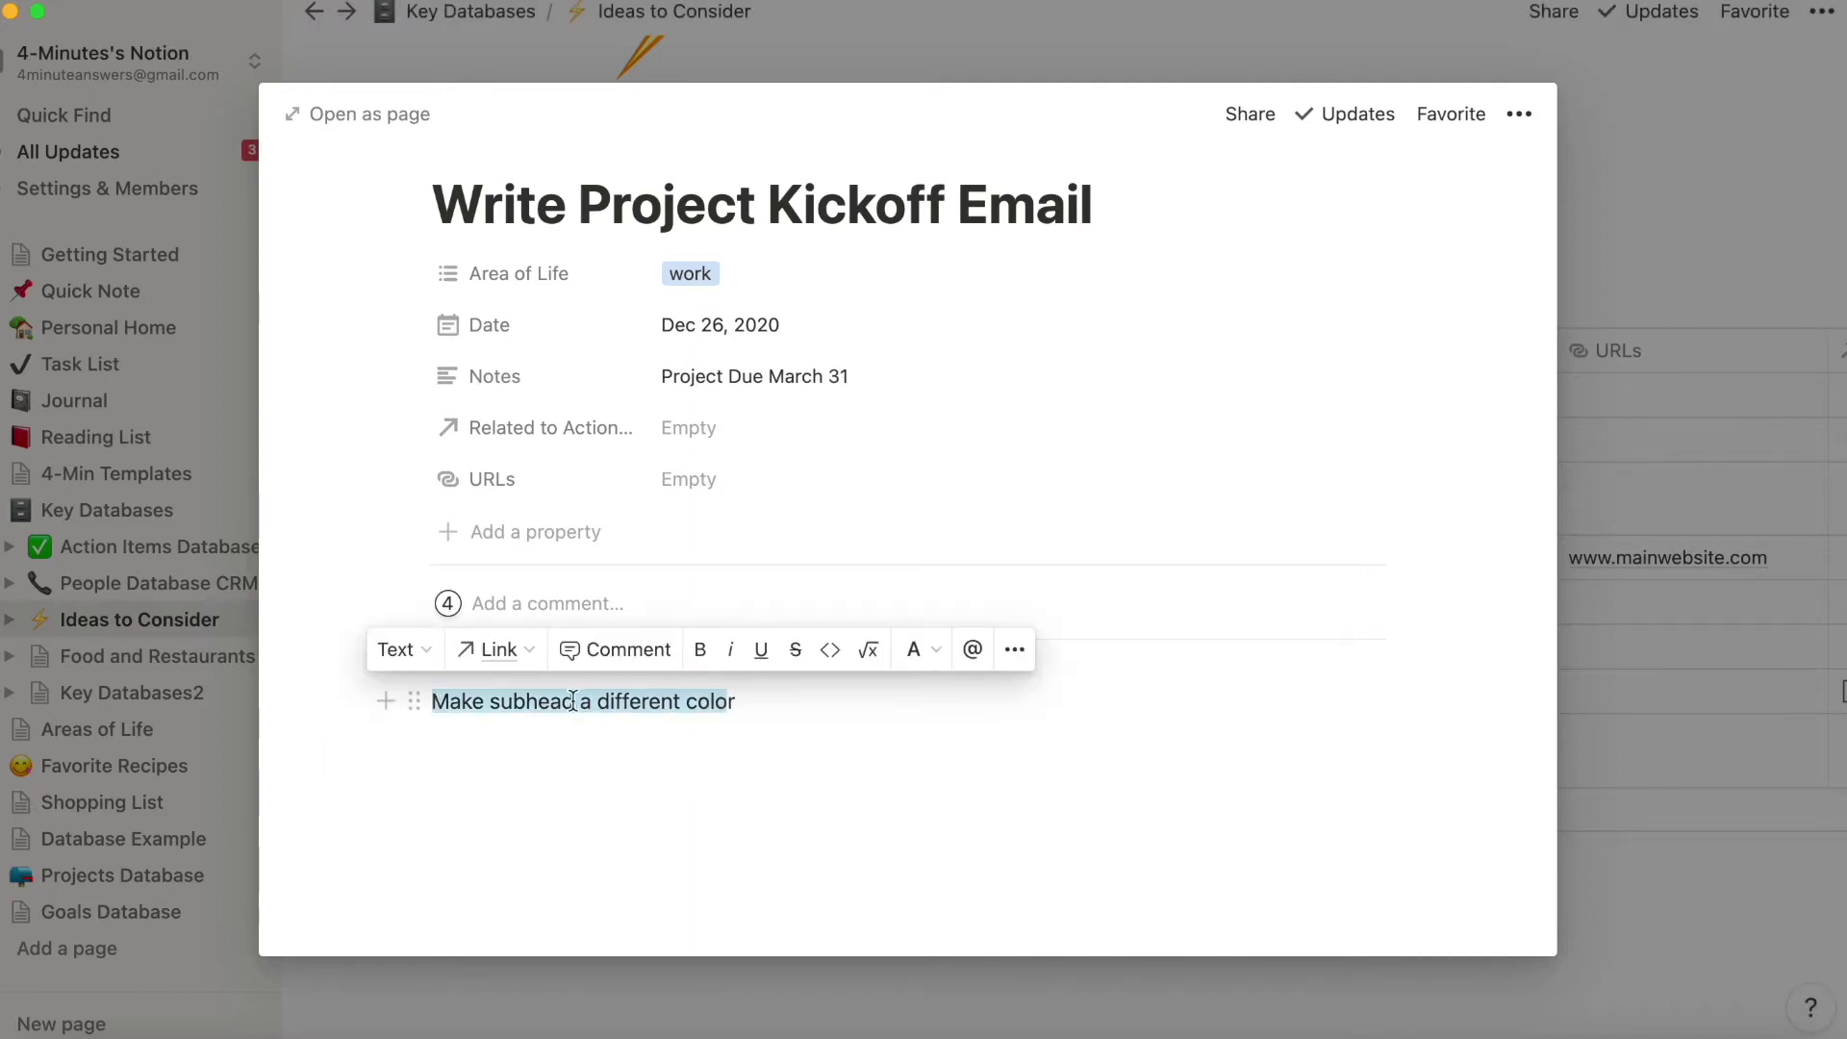
click(423, 703)
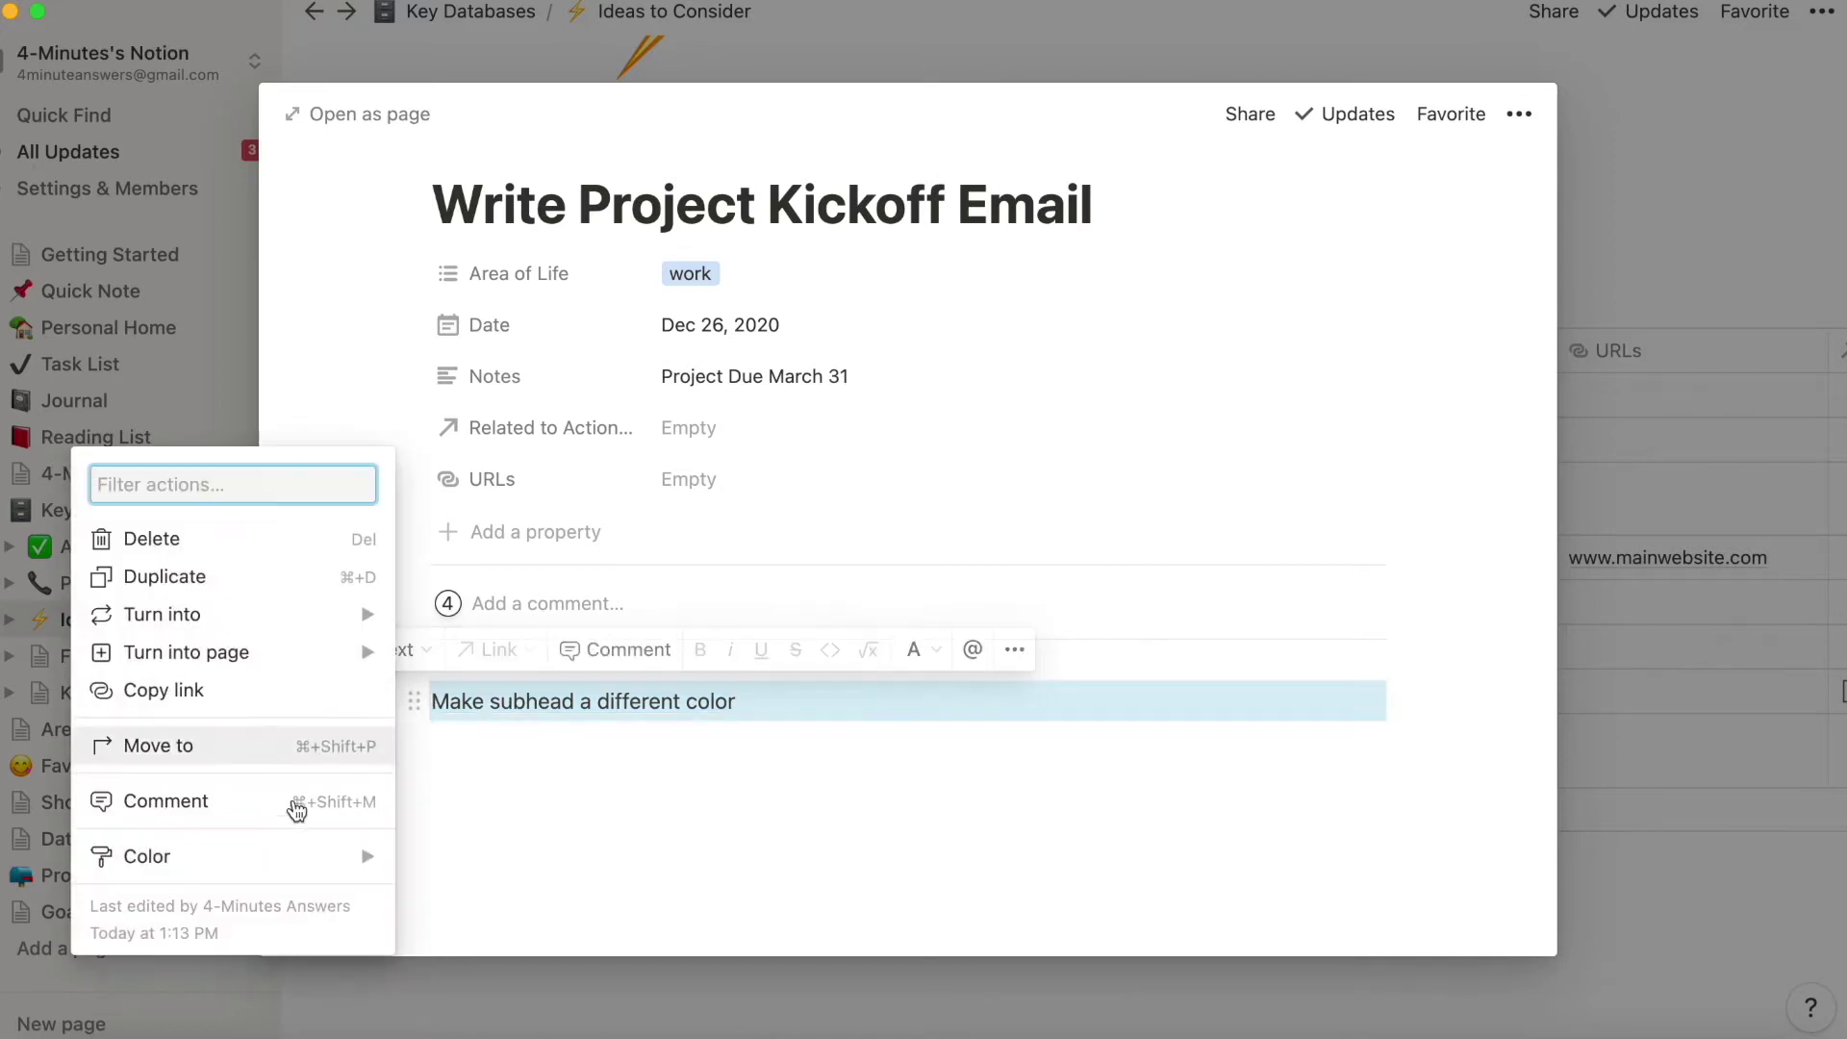
mouse_move(275, 864)
click(539, 567)
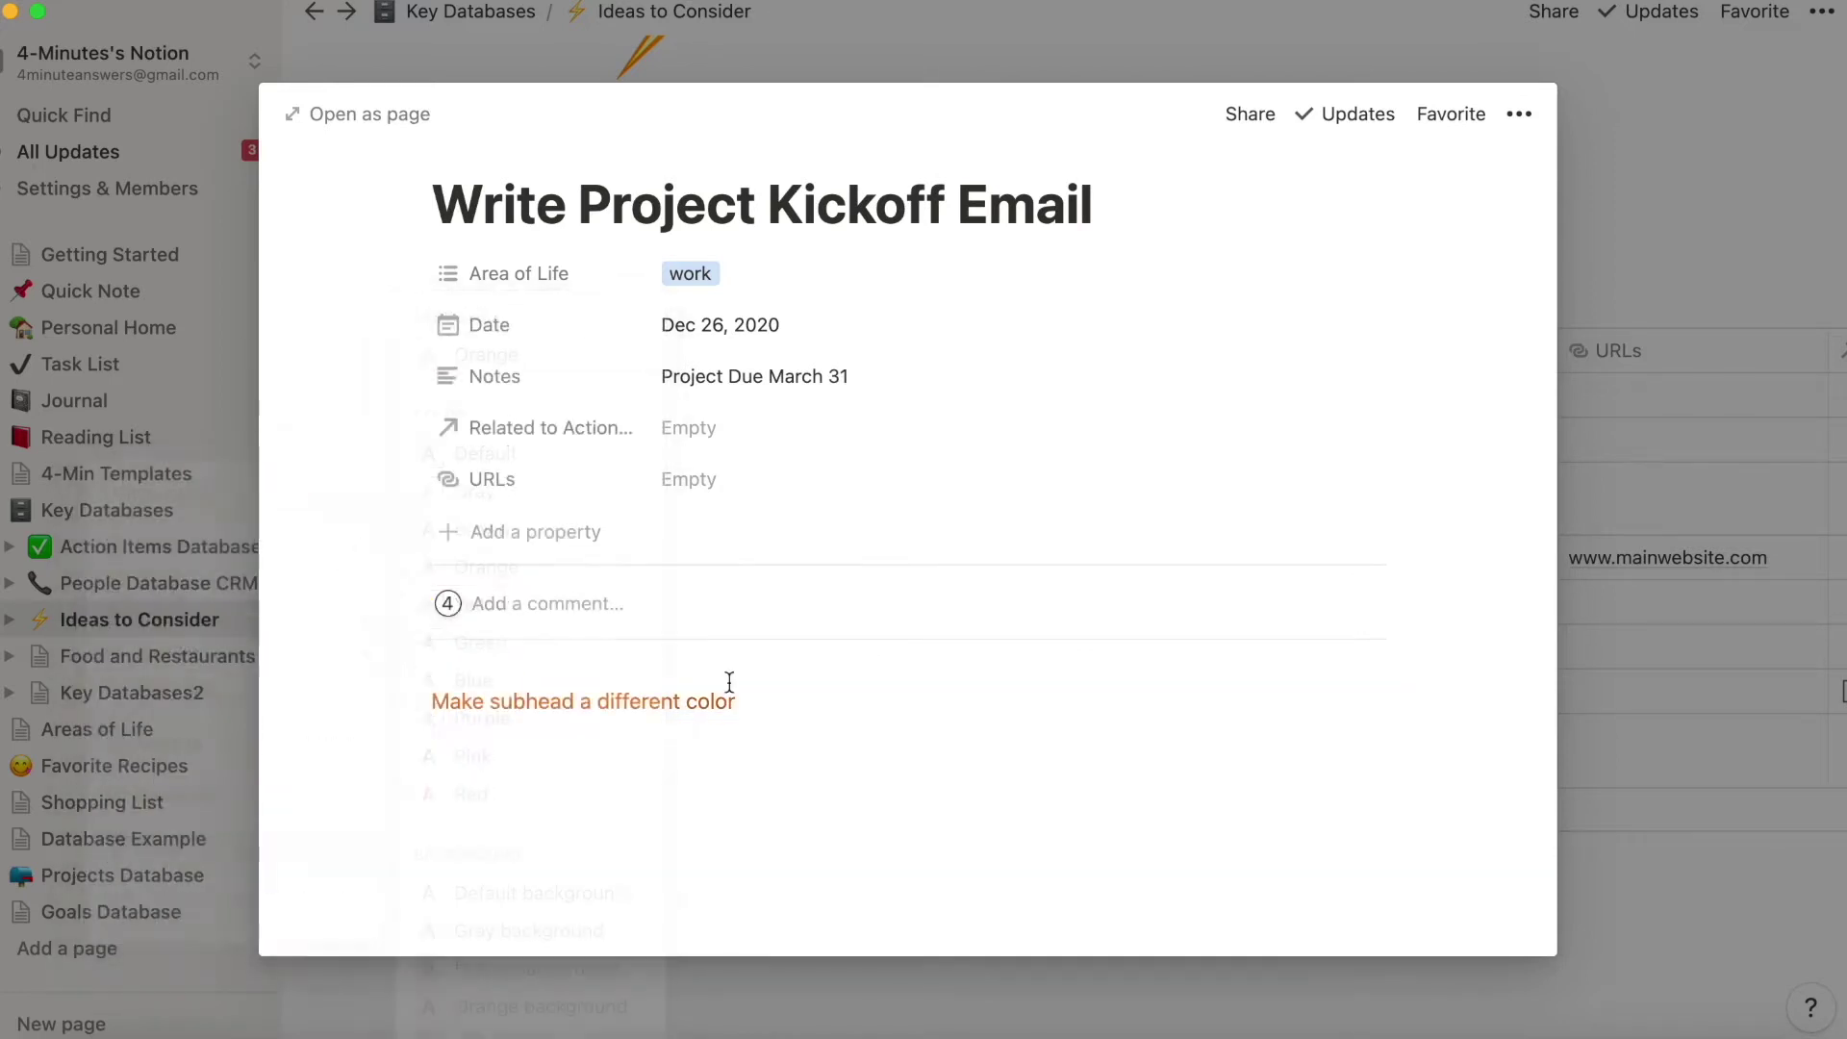
Add an orange line 'Make subhead a different color again', then a plain 'see?' line
key(Return)
key(Return)
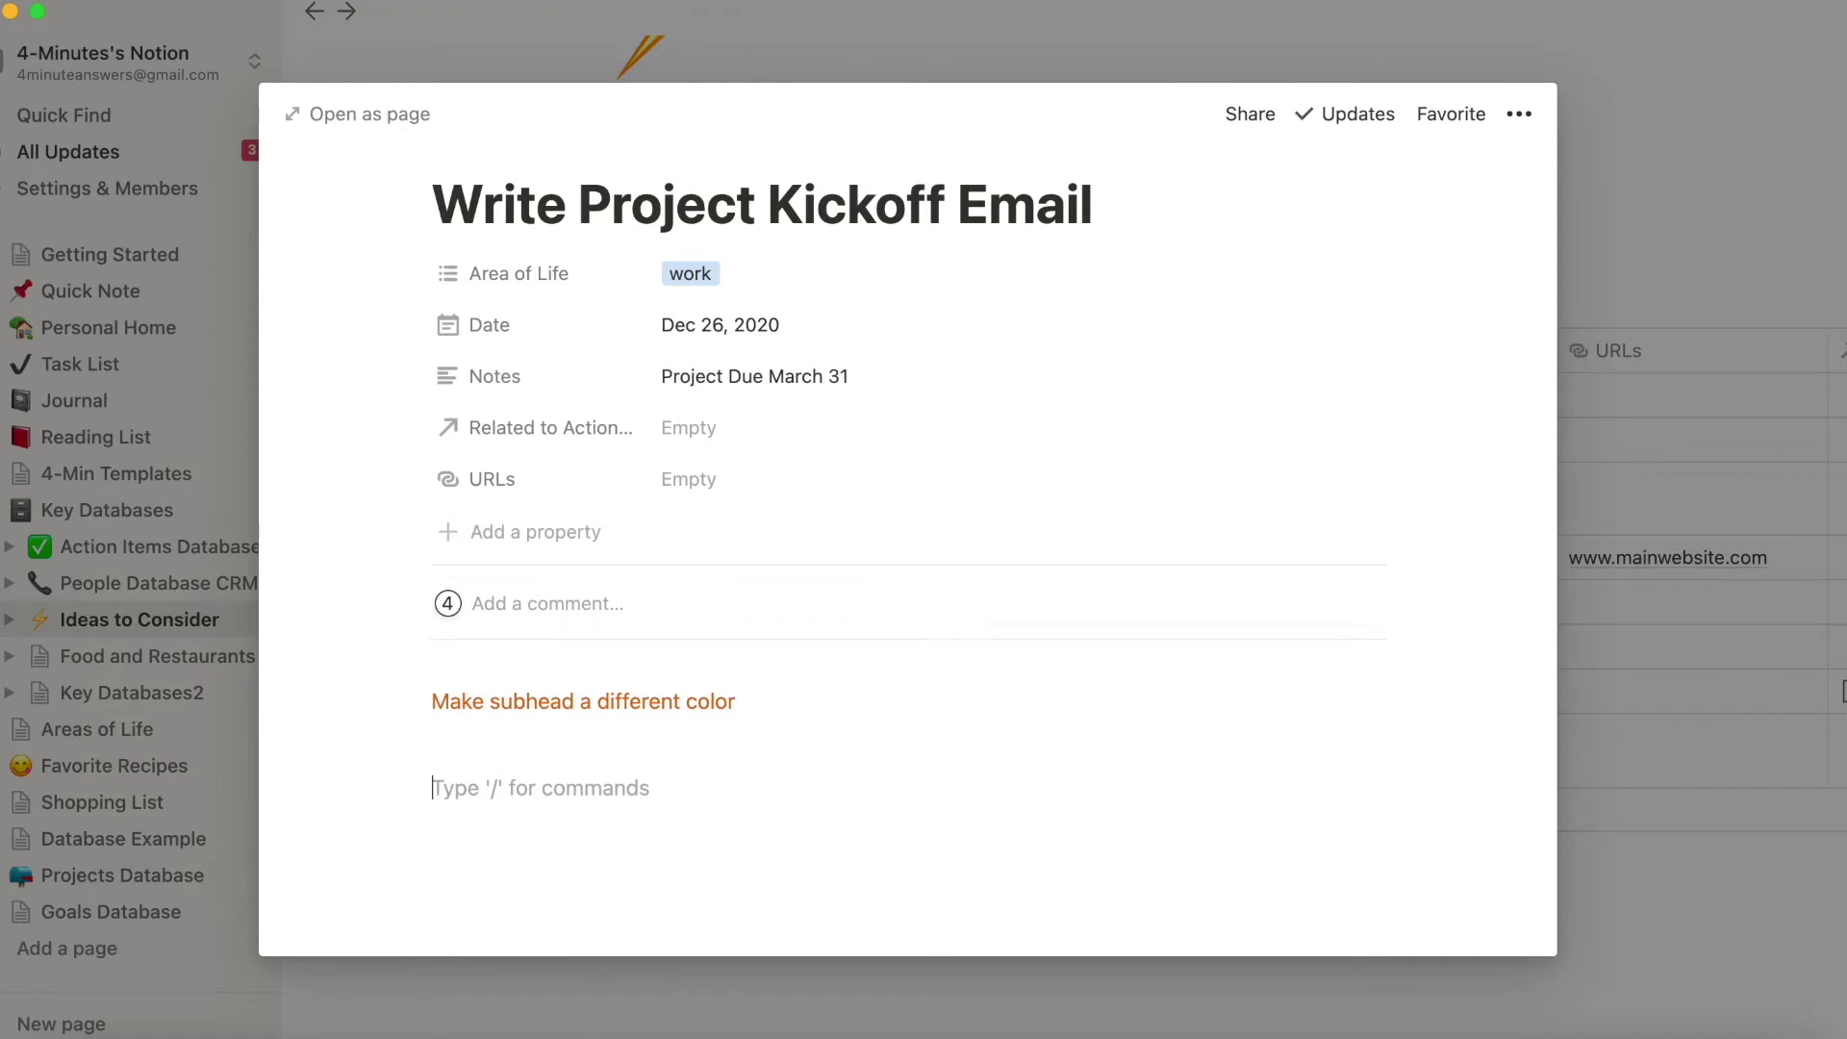
text(/organ)
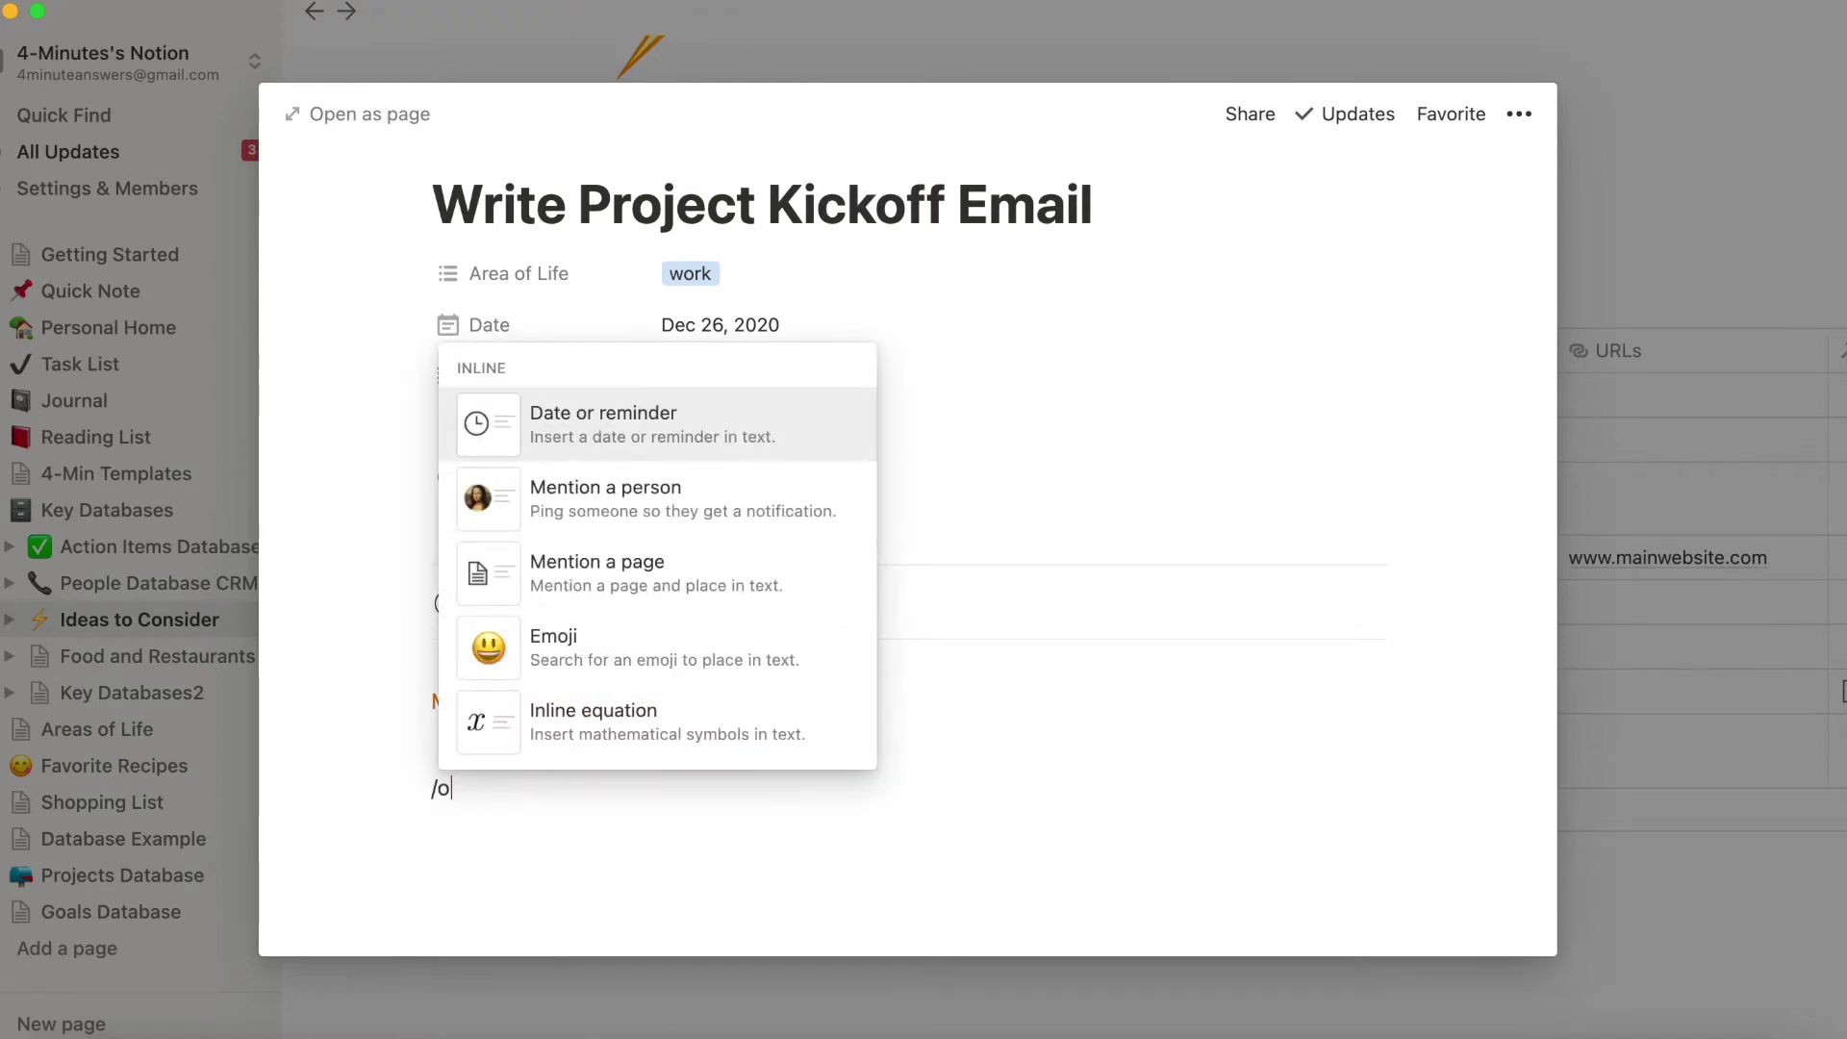
key(BackSpace)
key(BackSpace)
key(BackSpace)
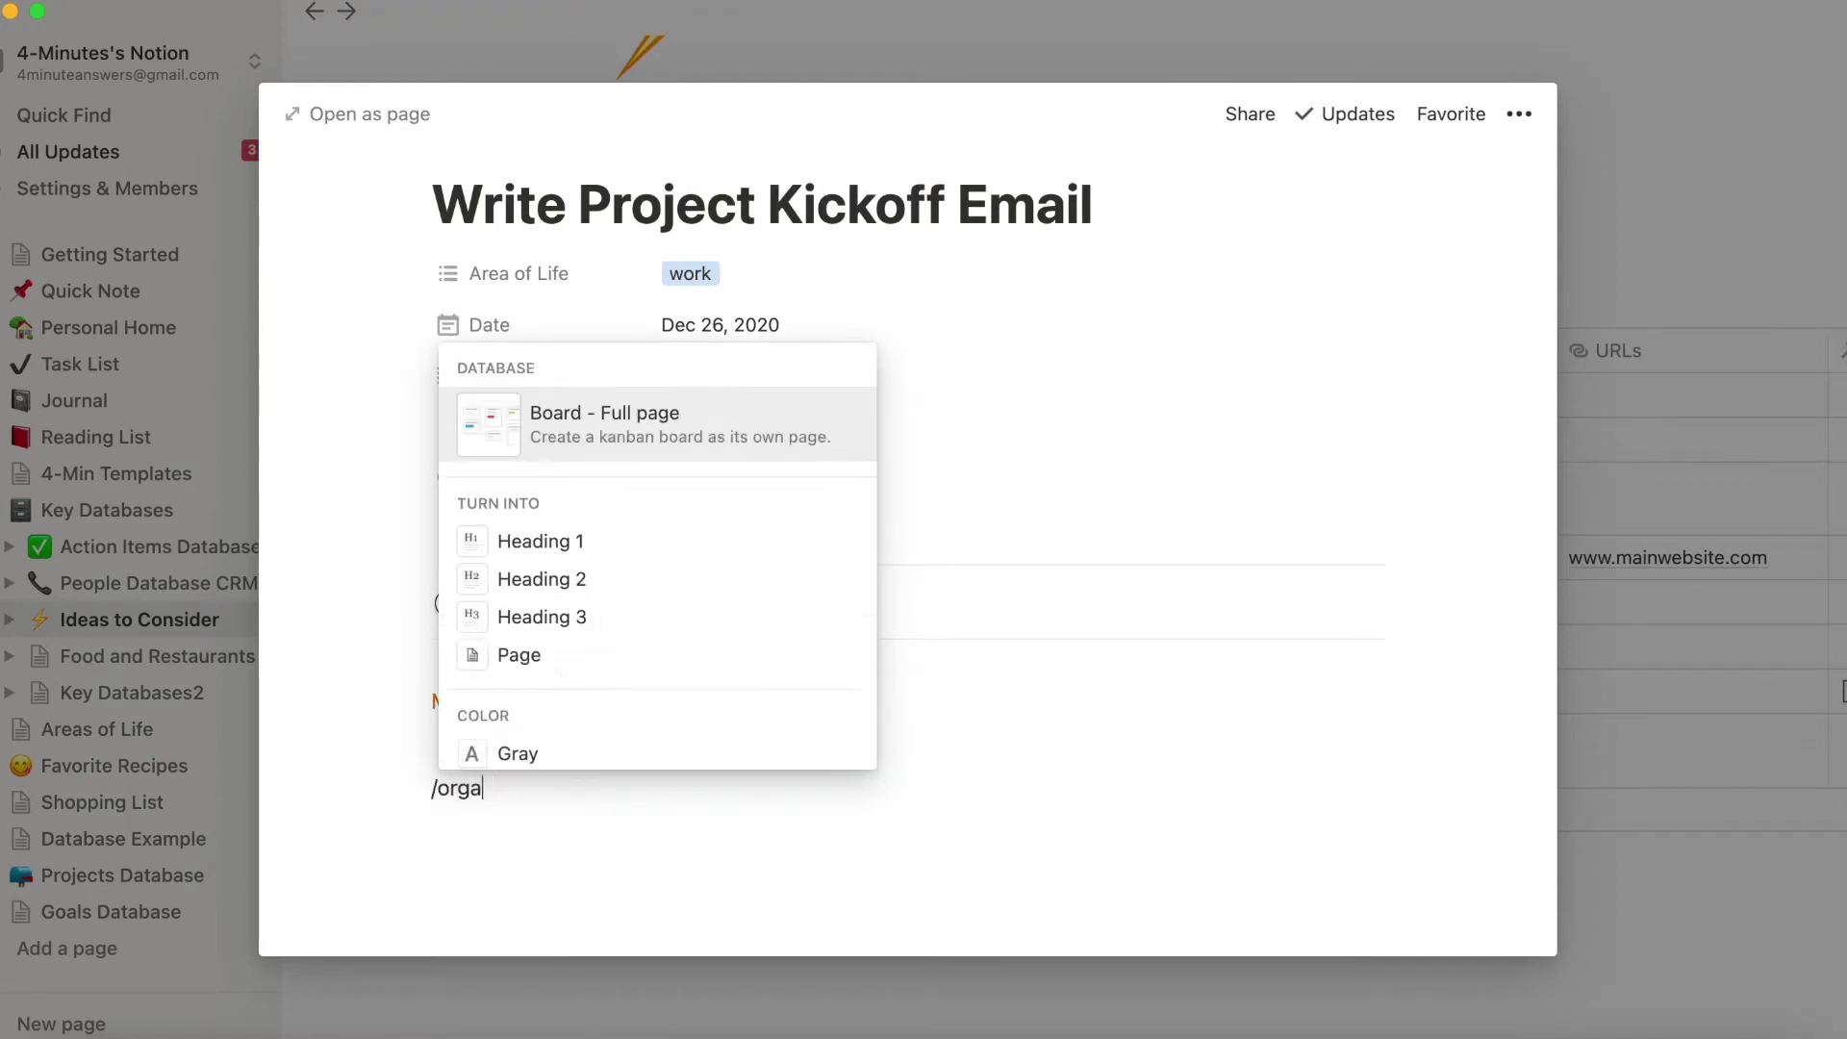
text(ange\)
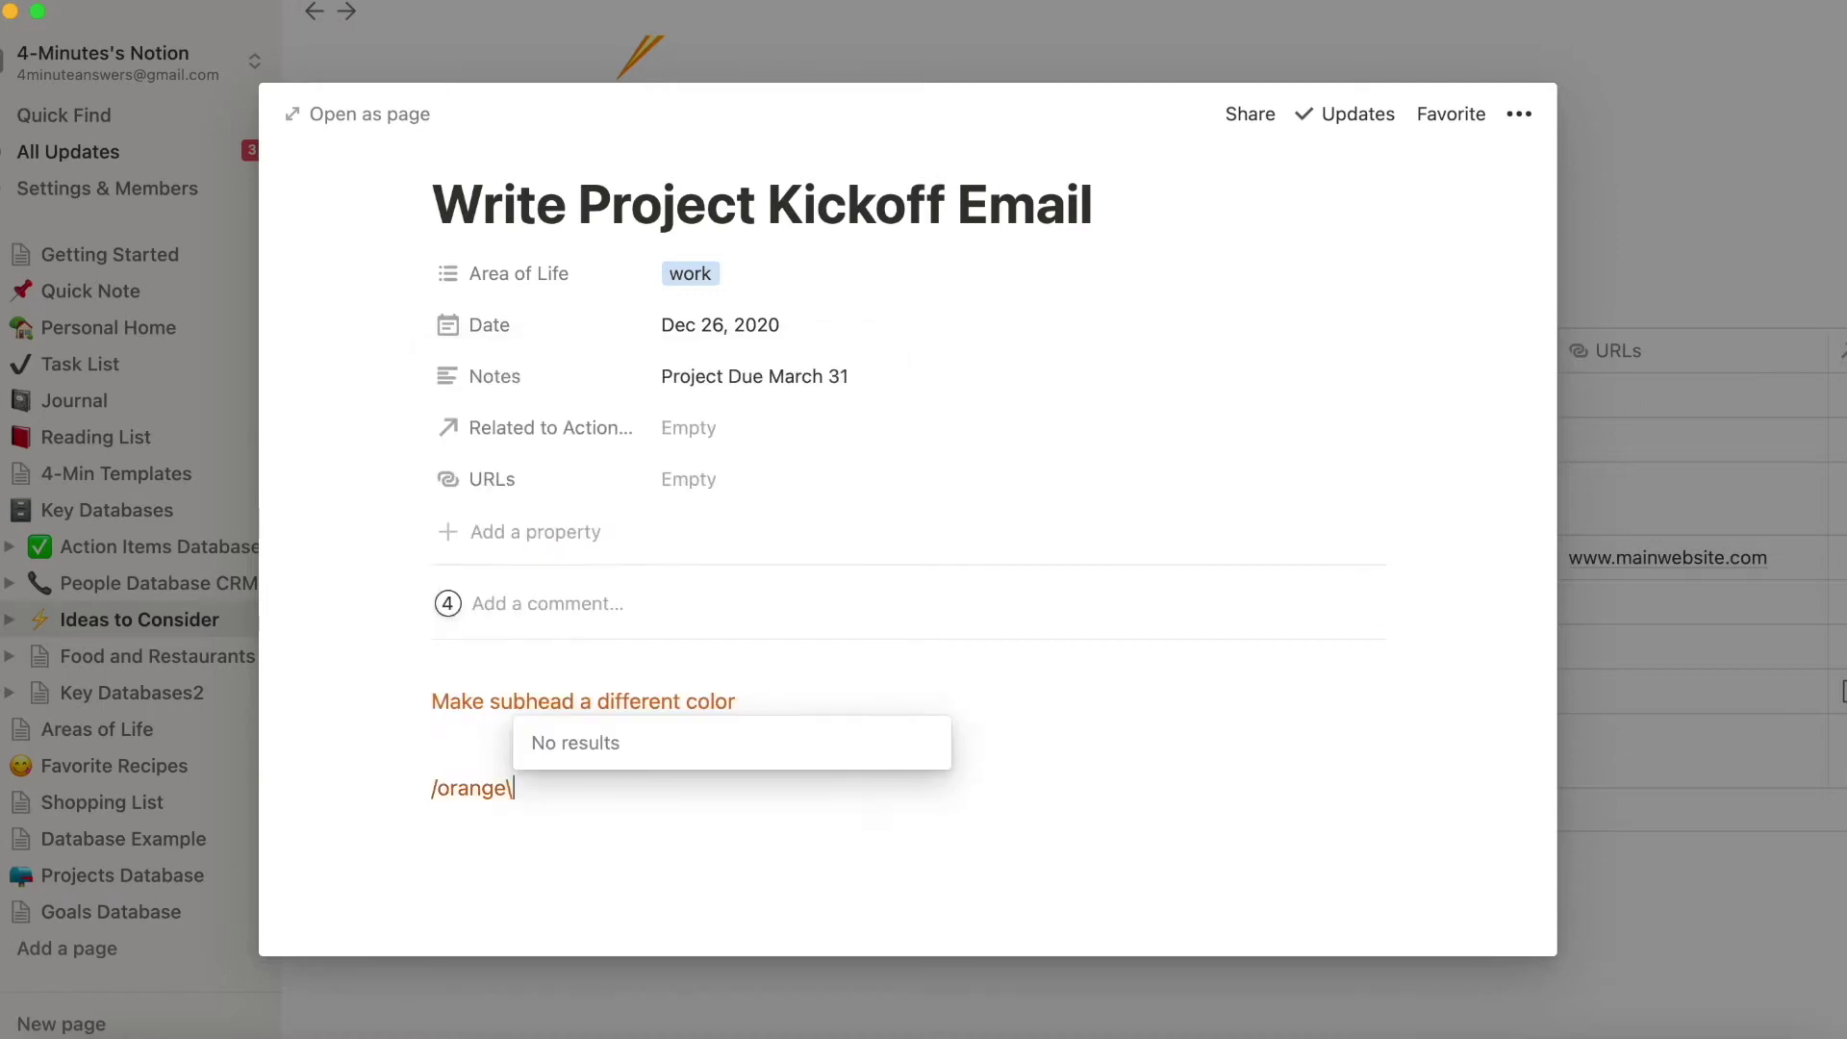
key(BackSpace)
key(Return)
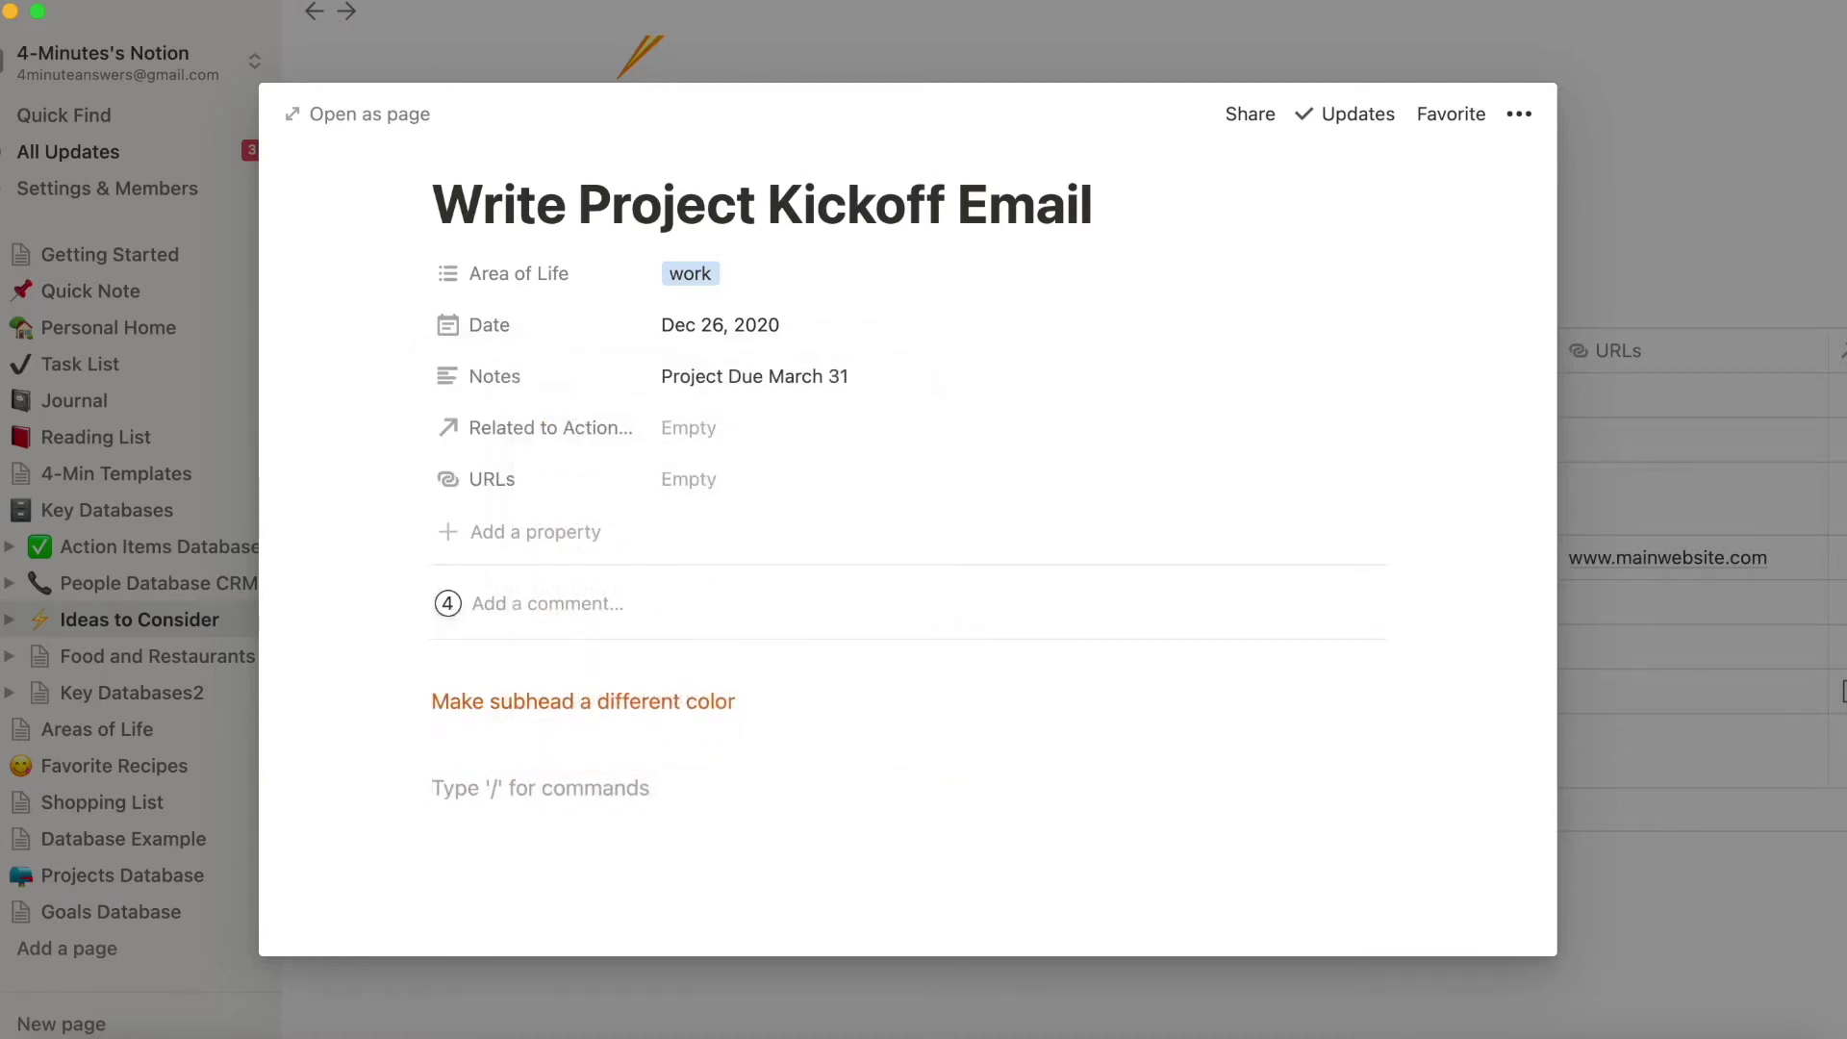
text(Make subhea)
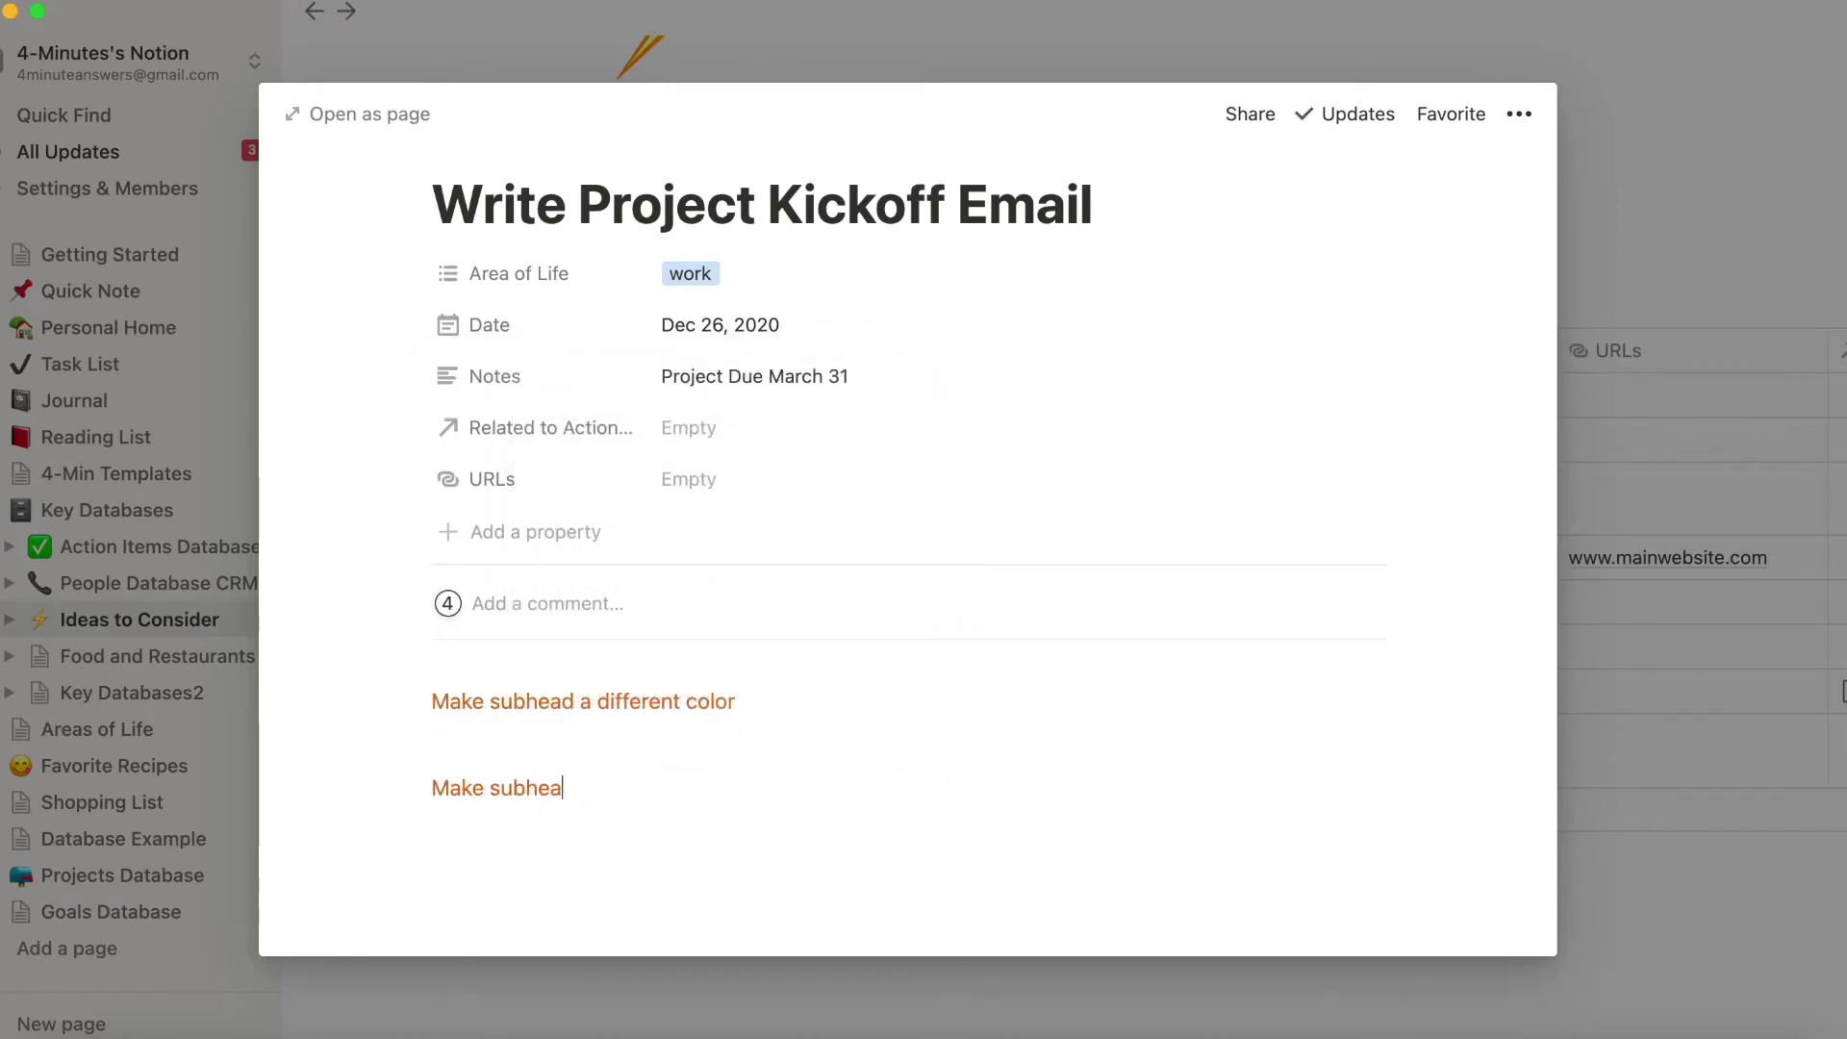
text(d a different color)
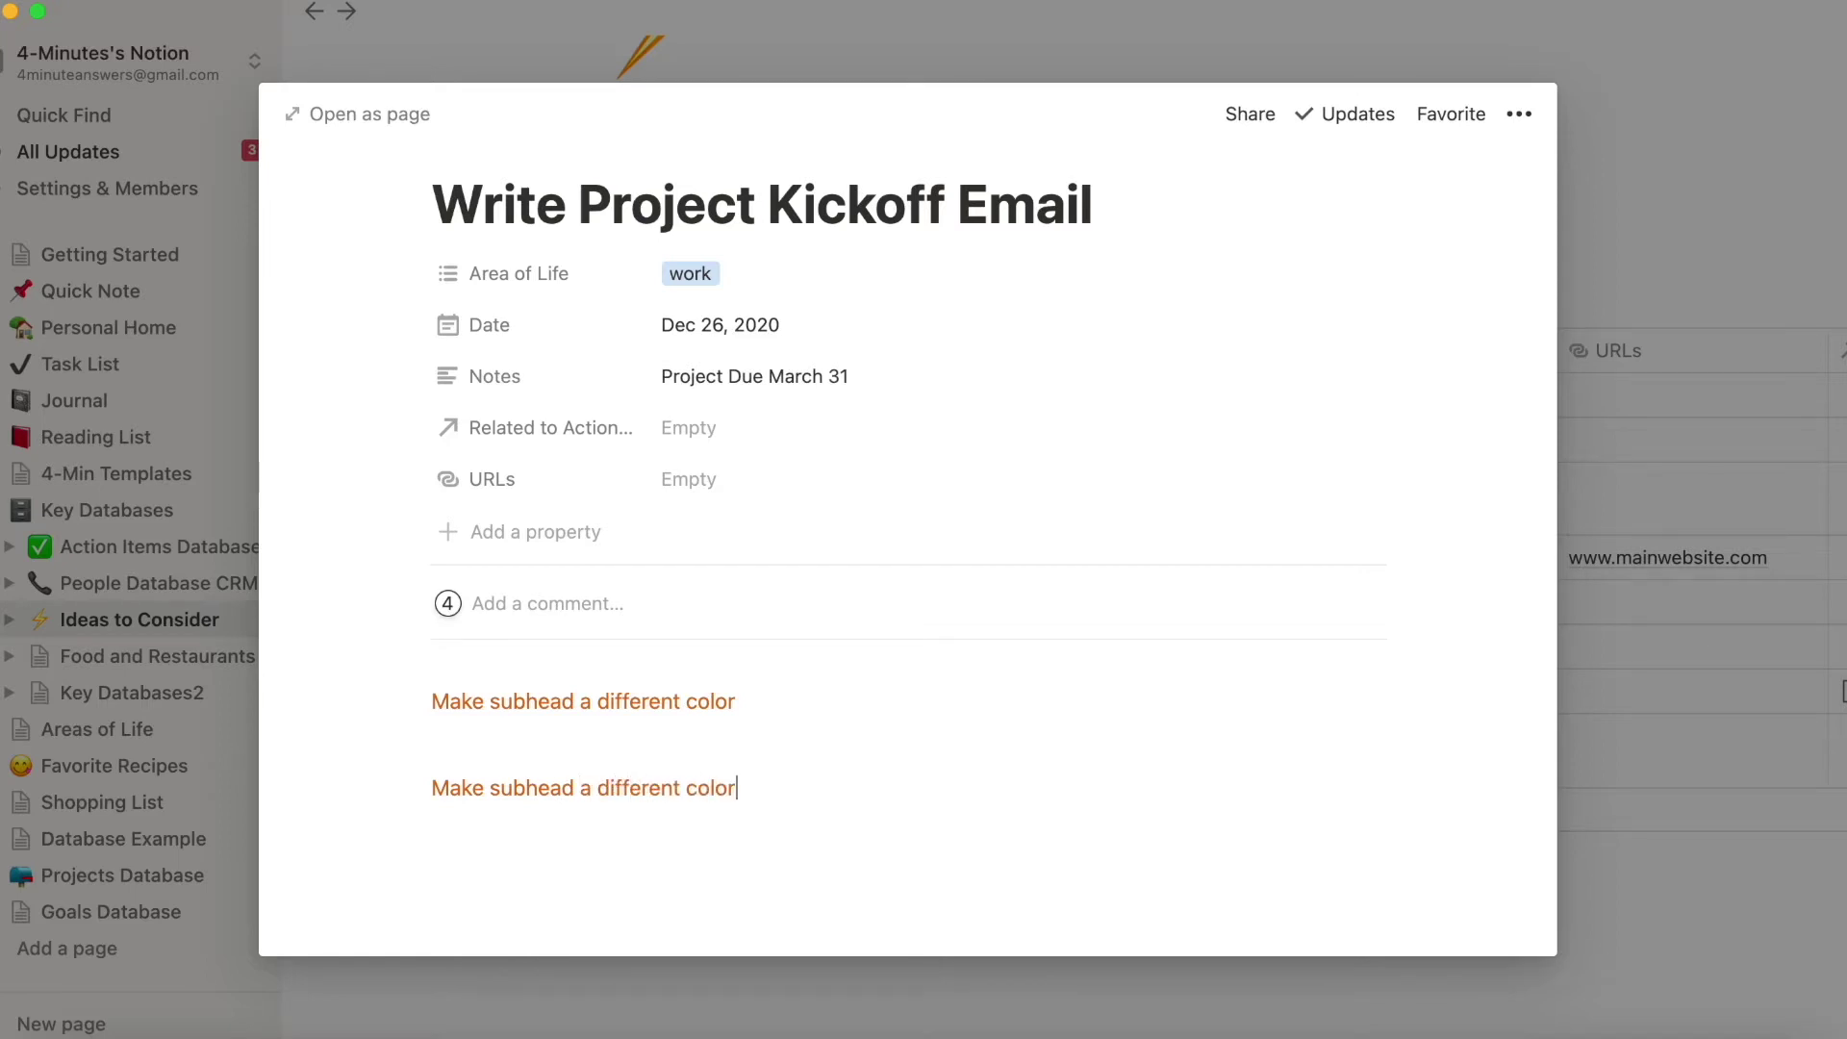
text( again)
key(Return)
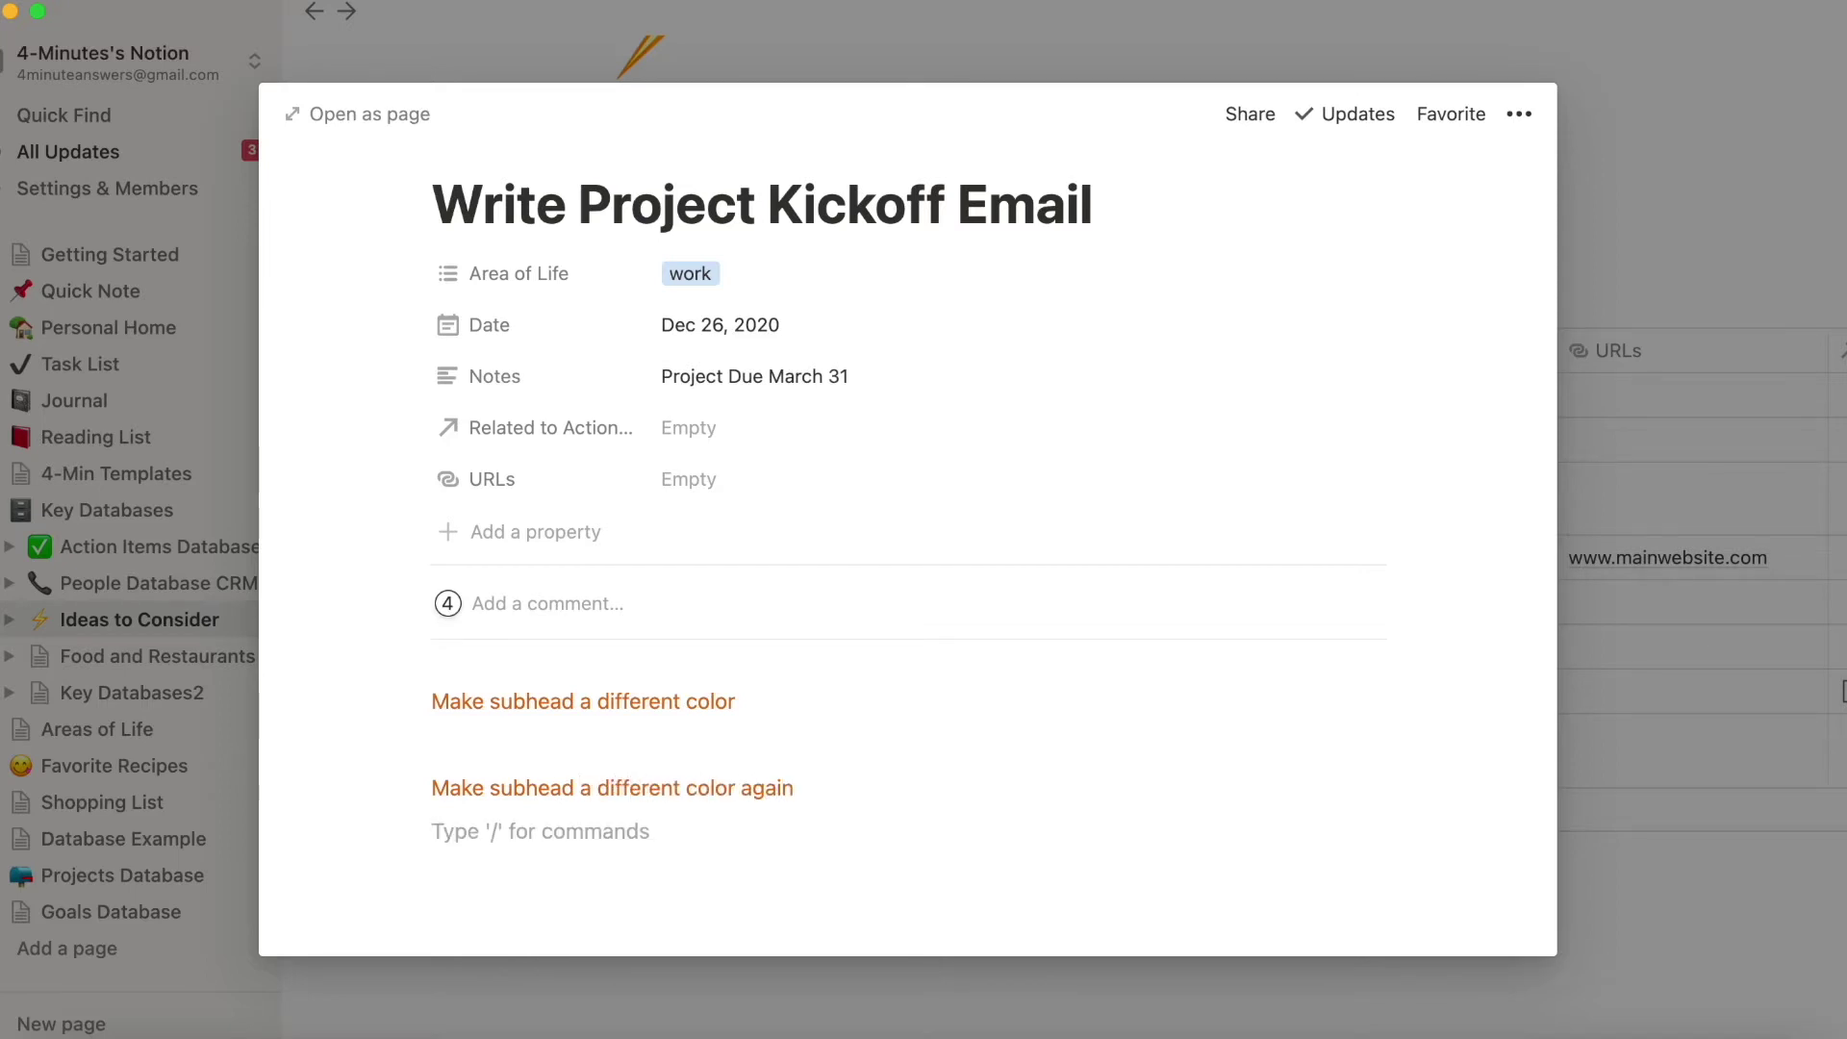
text(see?)
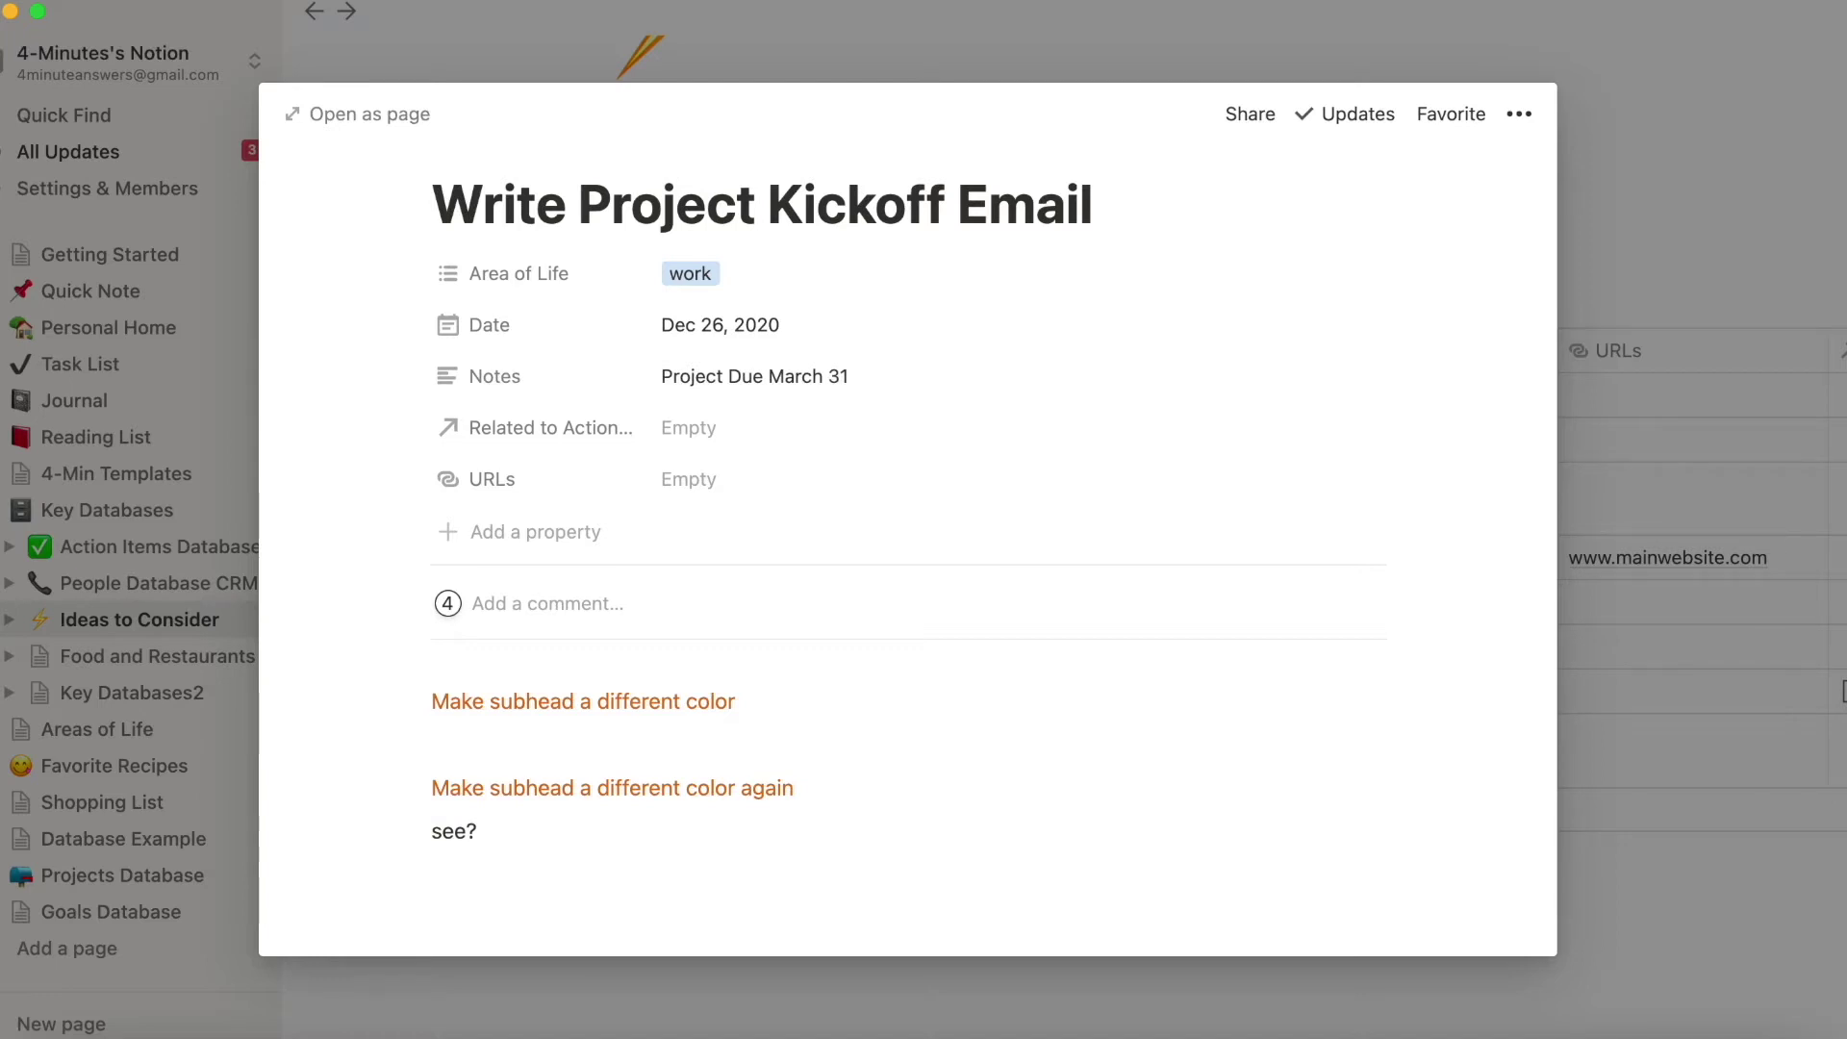
key(Return)
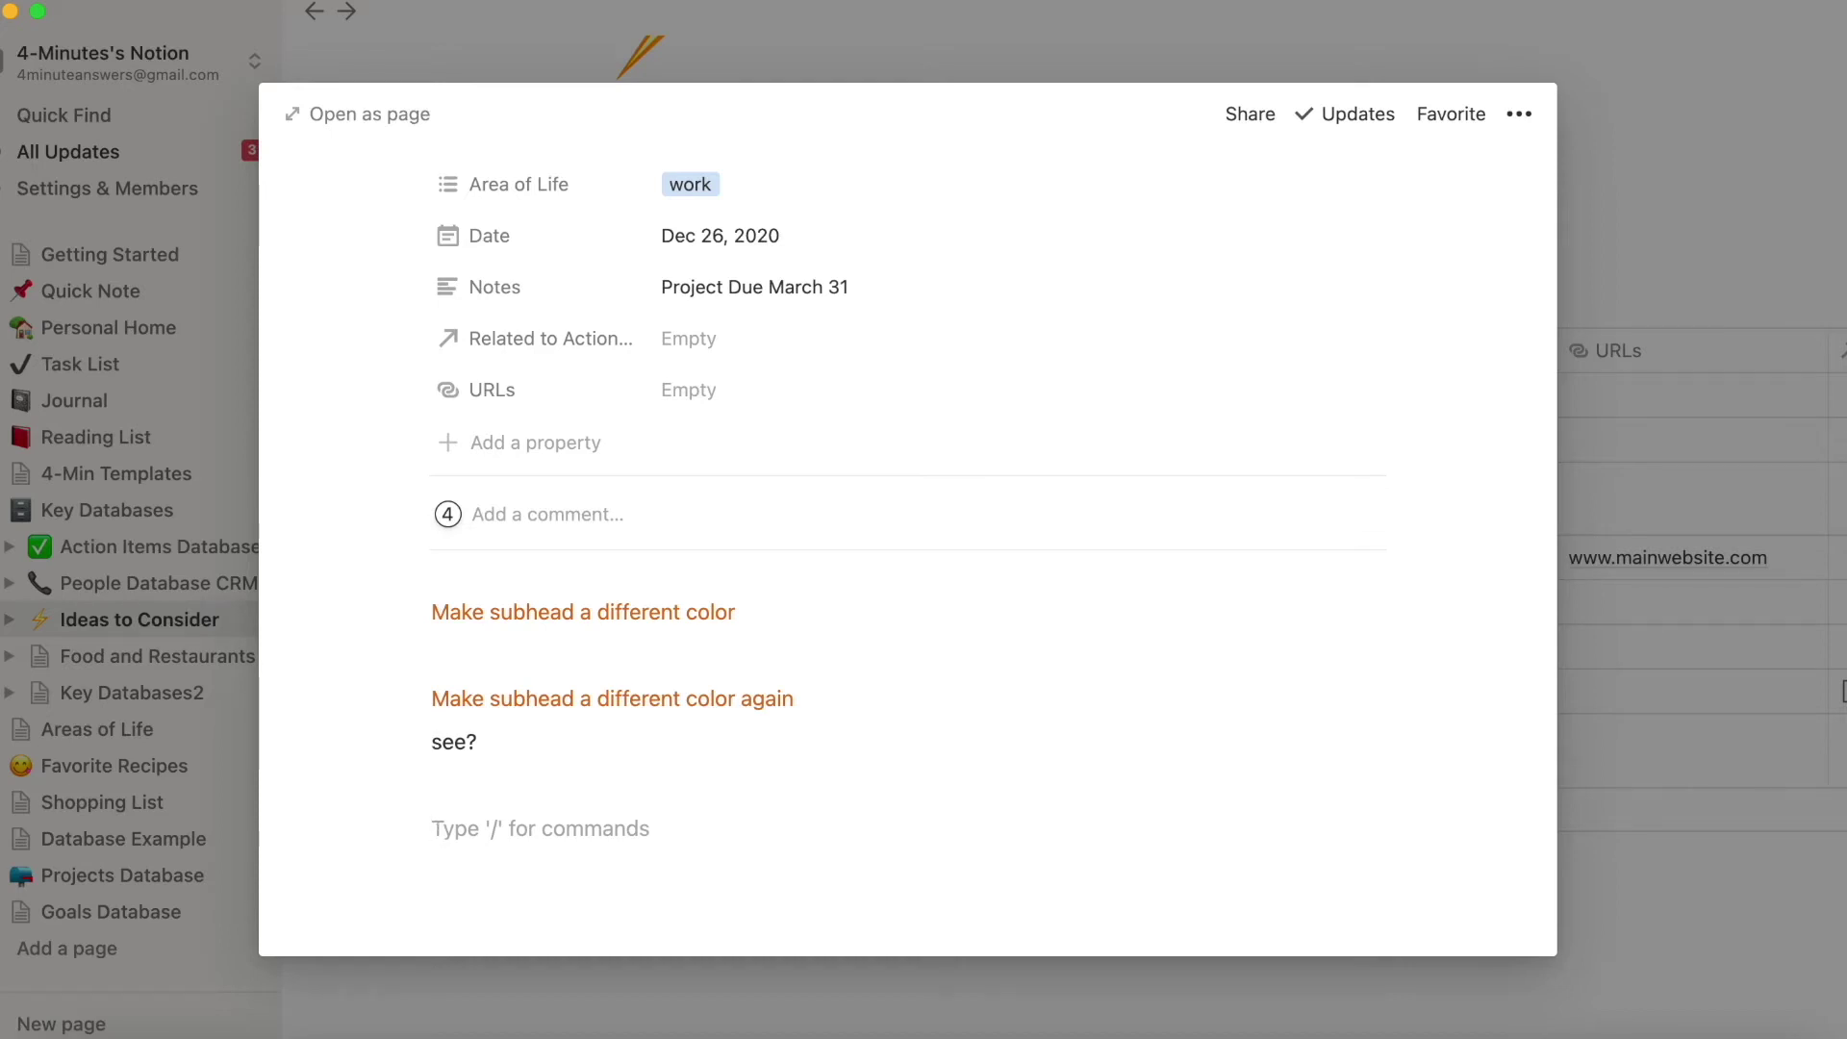
Create a Heading 2 block with /h2 reading 'Now this is a larger text'
text(/)
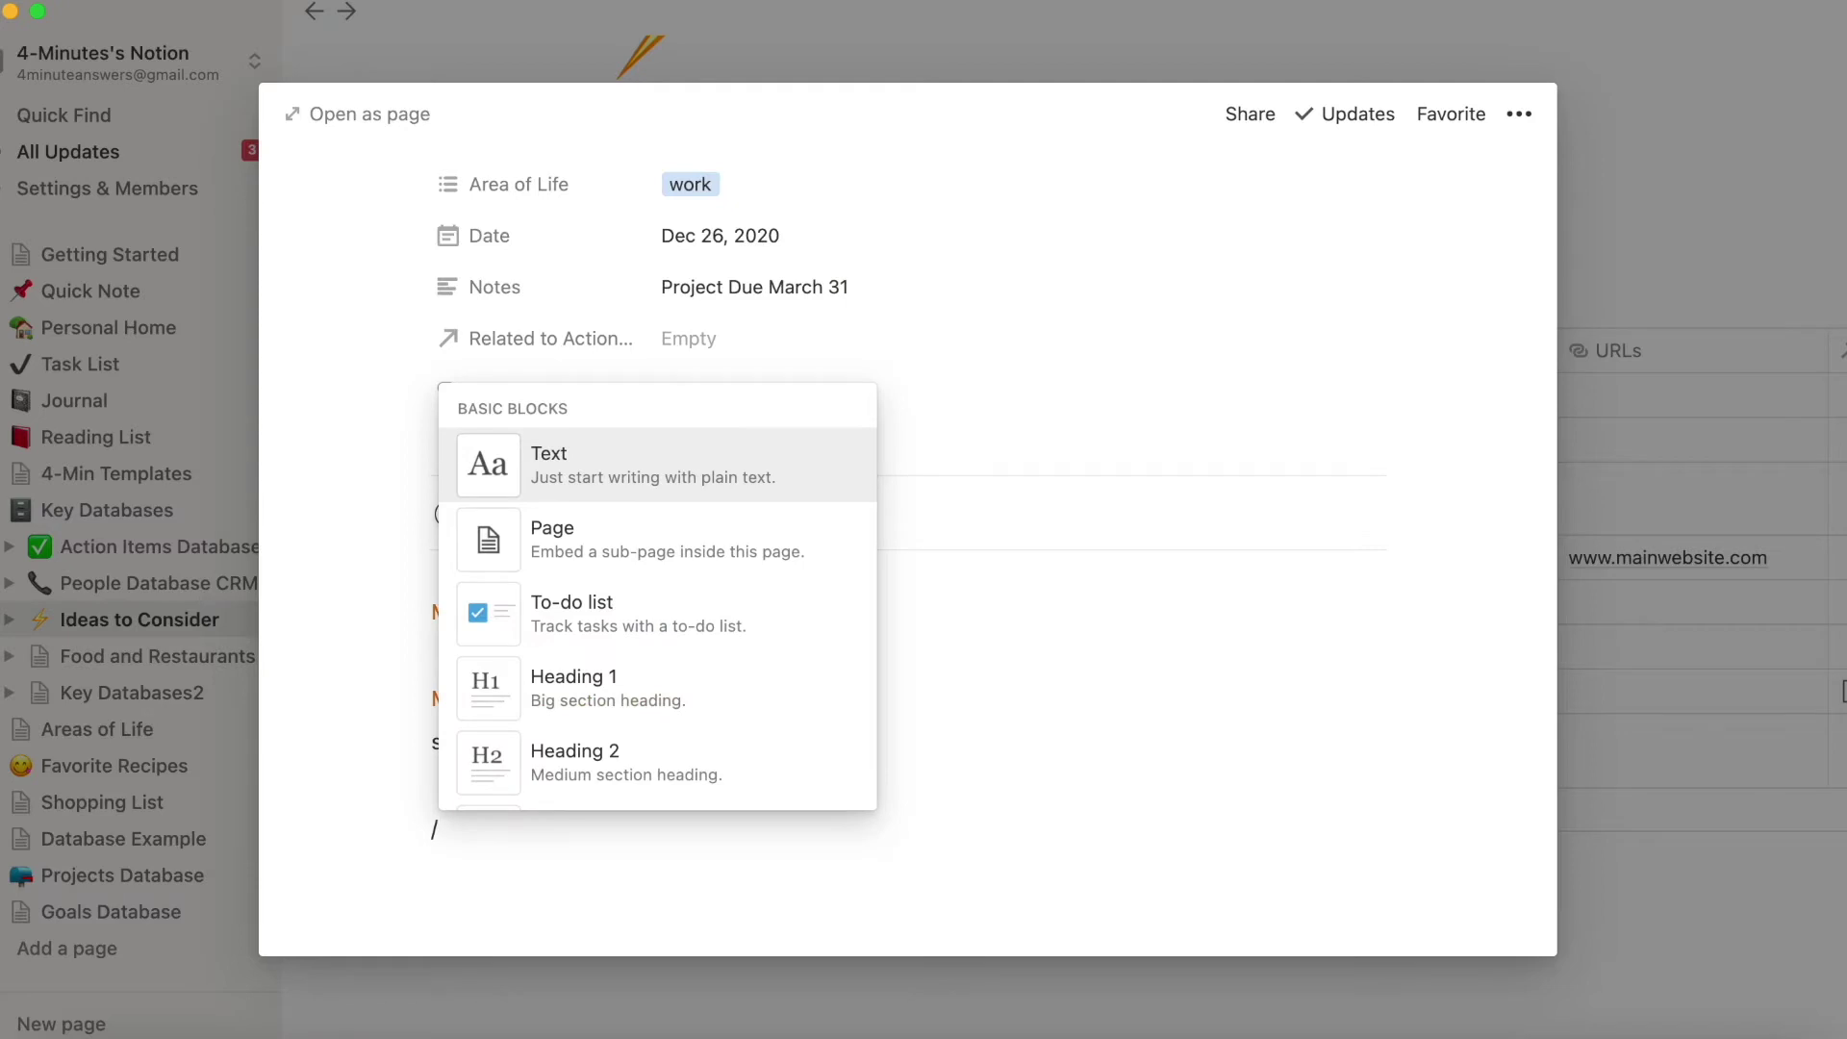
text(h2)
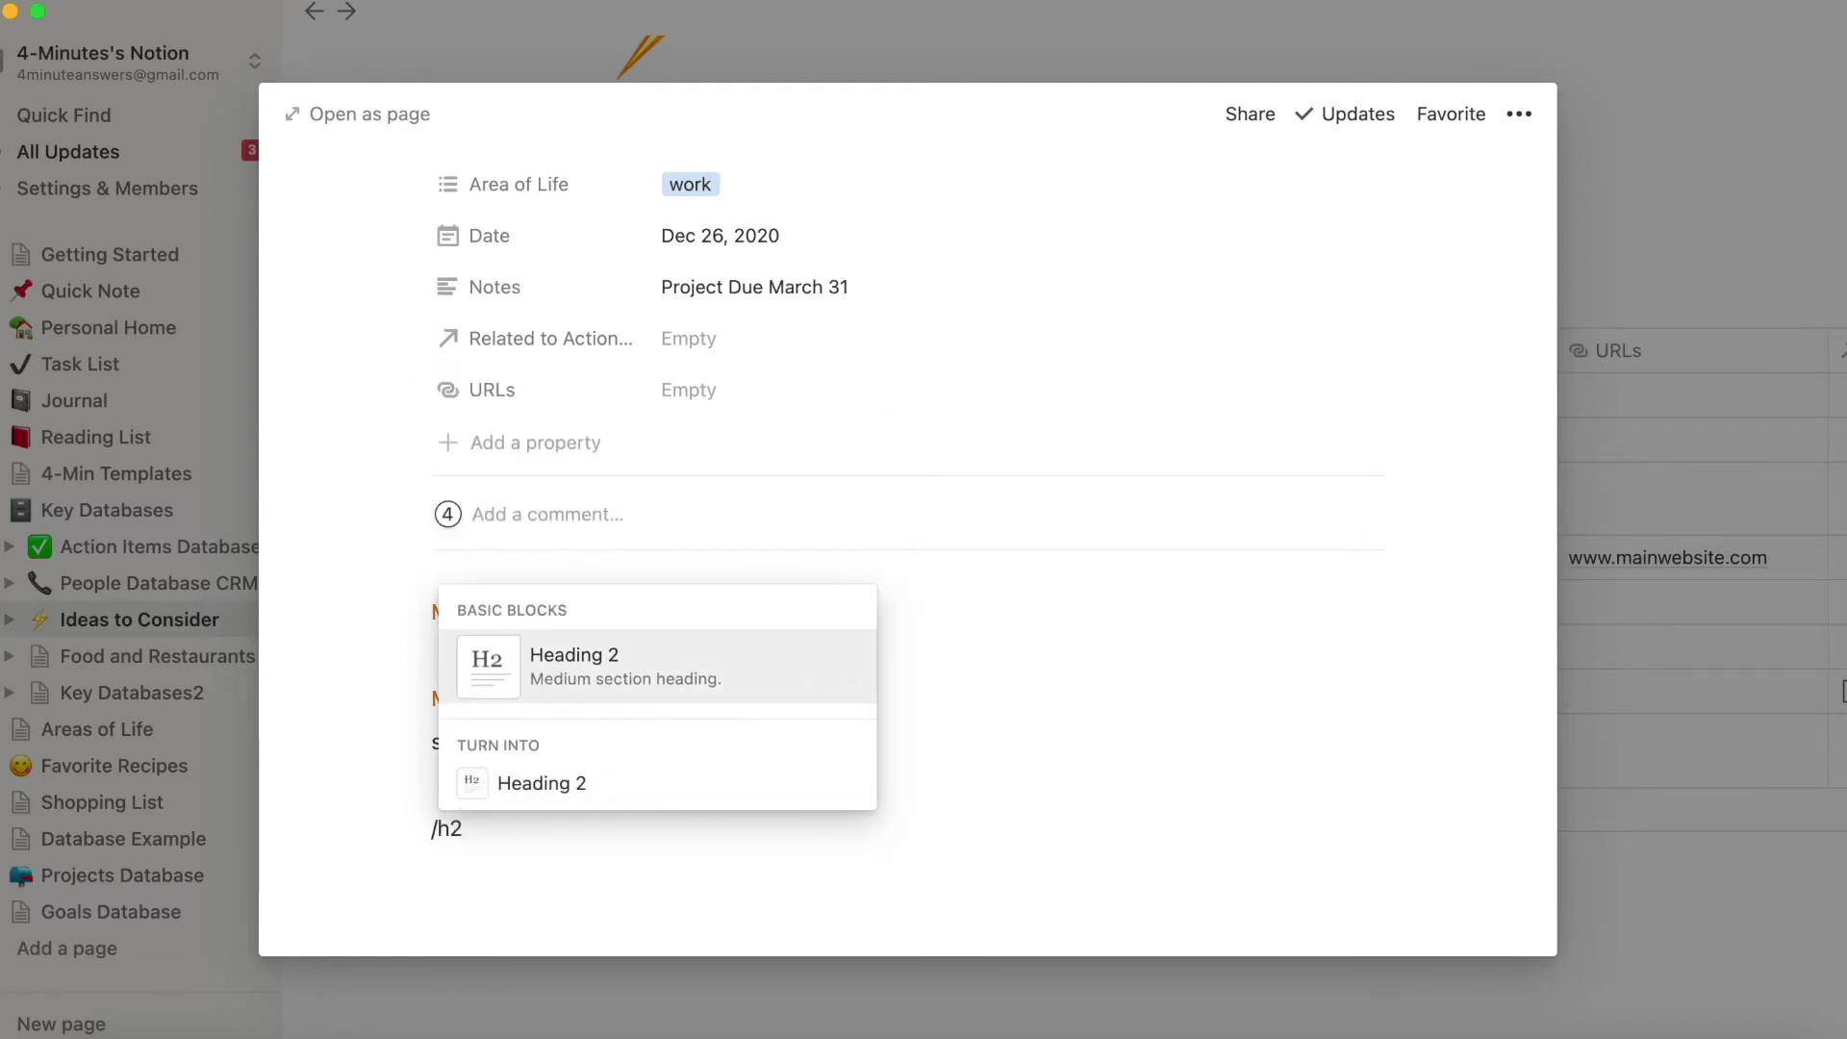
key(Return)
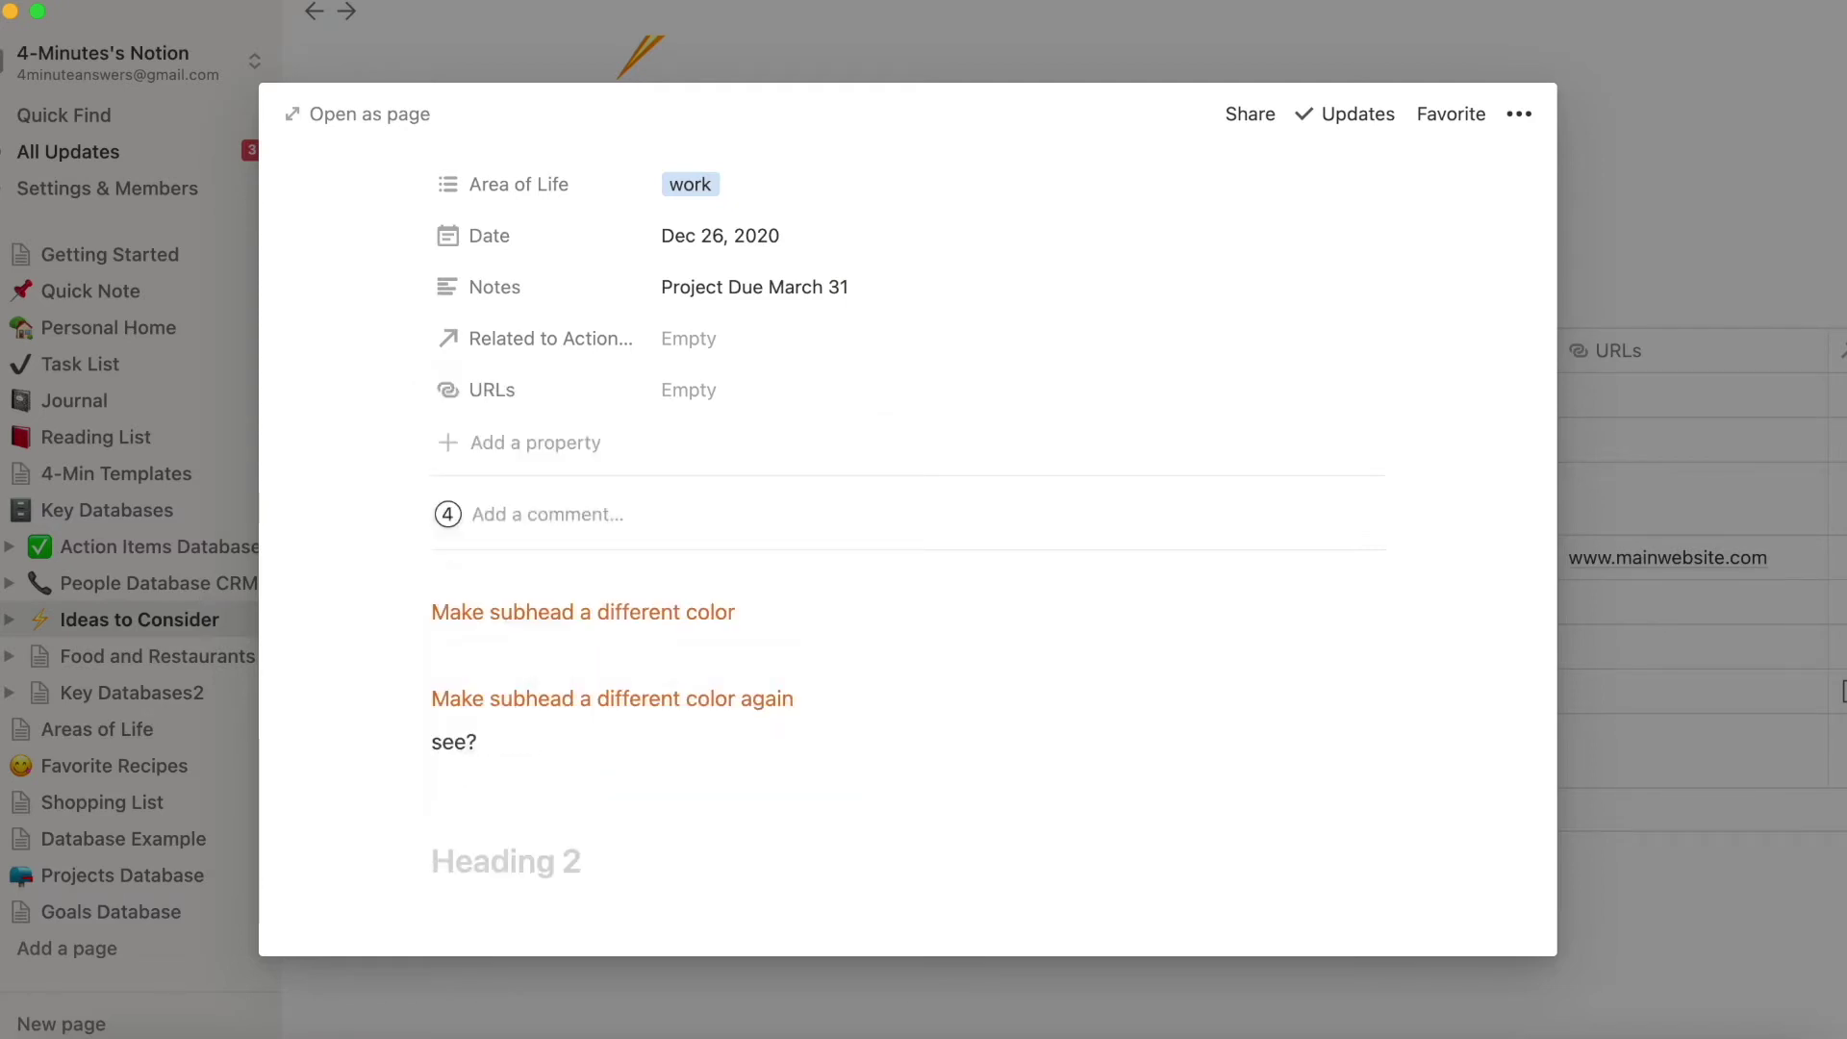
text(Now)
key(BackSpace)
key(BackSpace)
text(ow this is a lar)
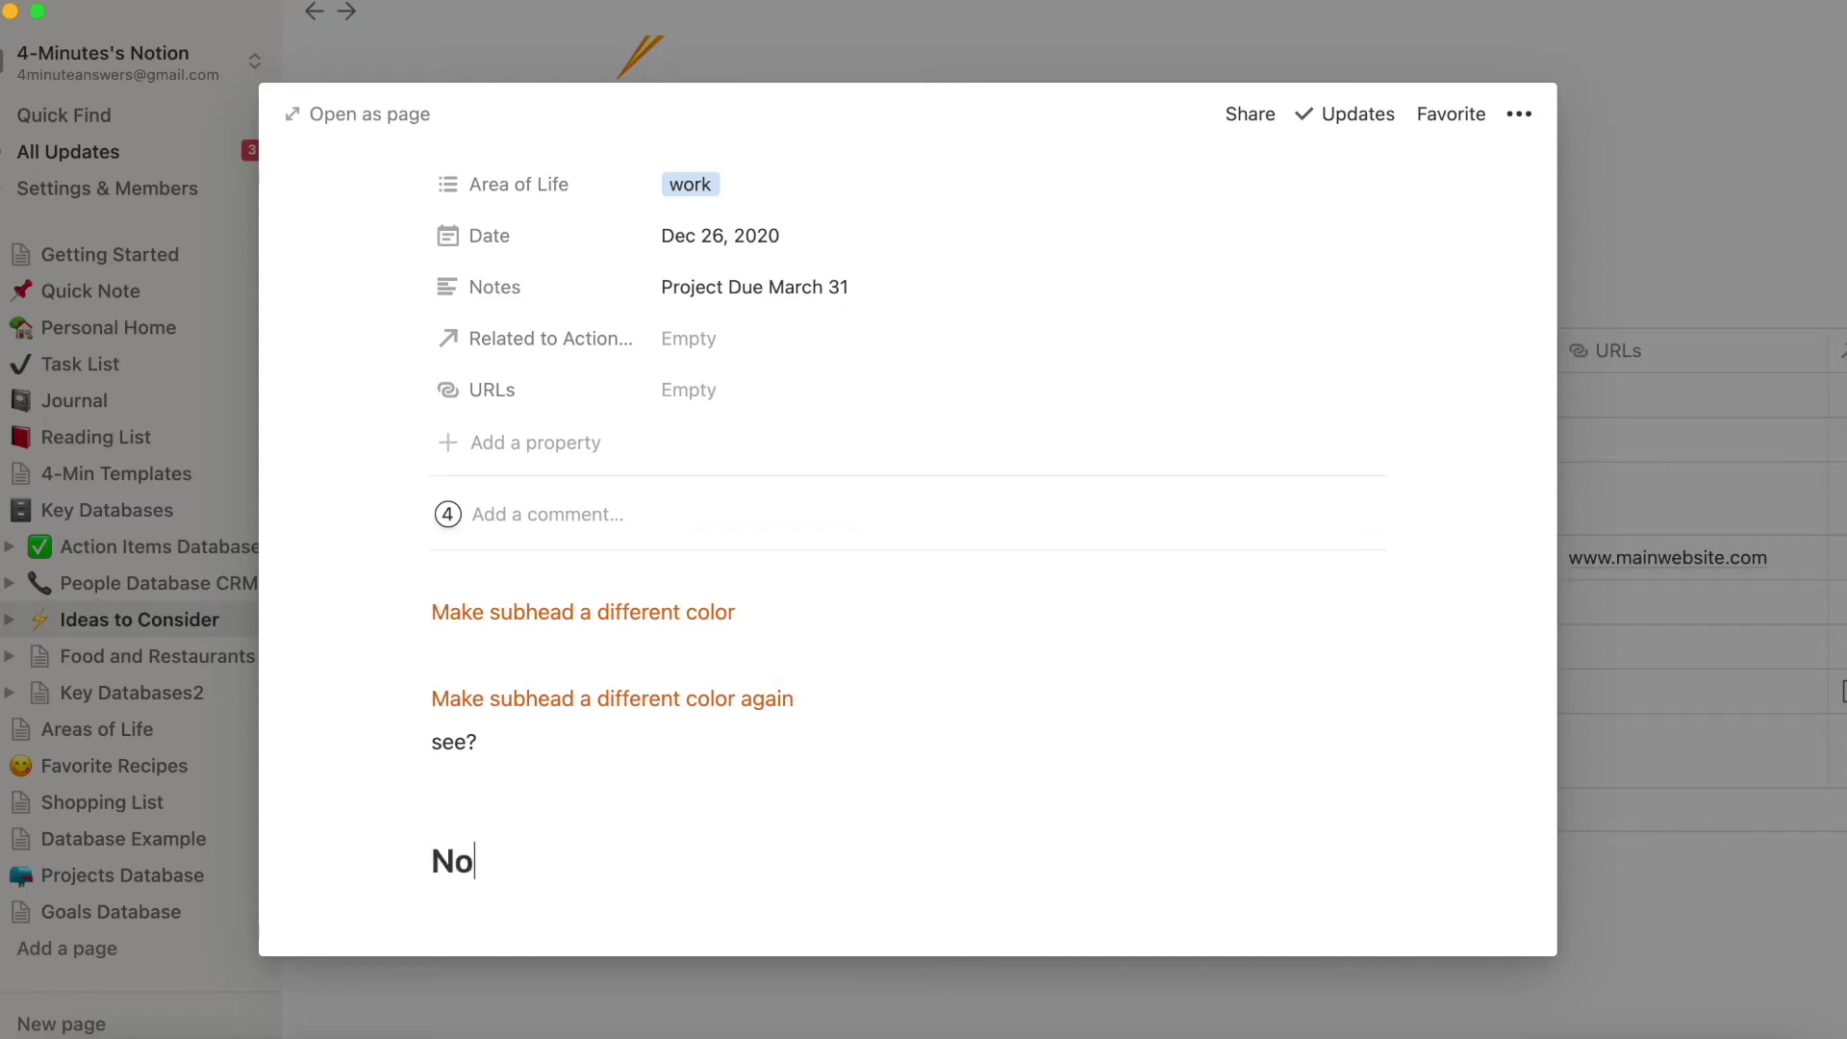
text(ger text)
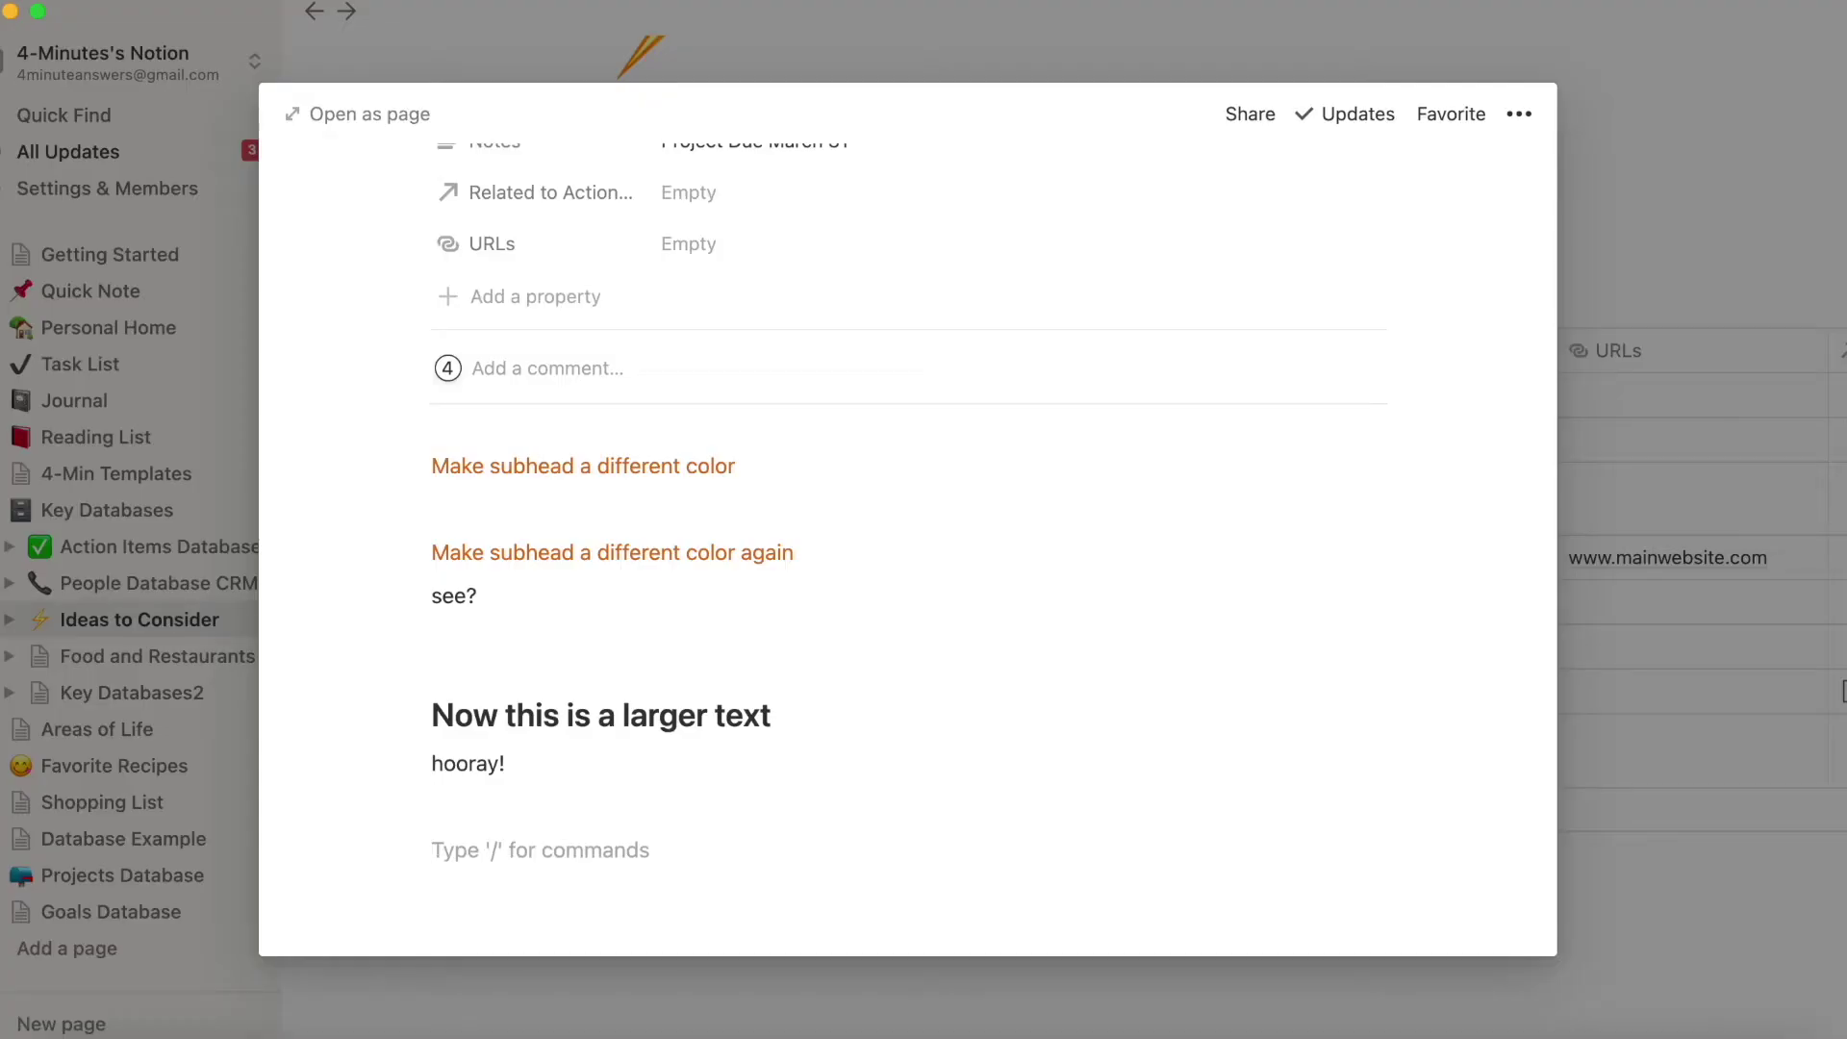
Add an orange Heading 2 'Now this is larger text in the different color!!!' followed by 'Awesome'
text(/)
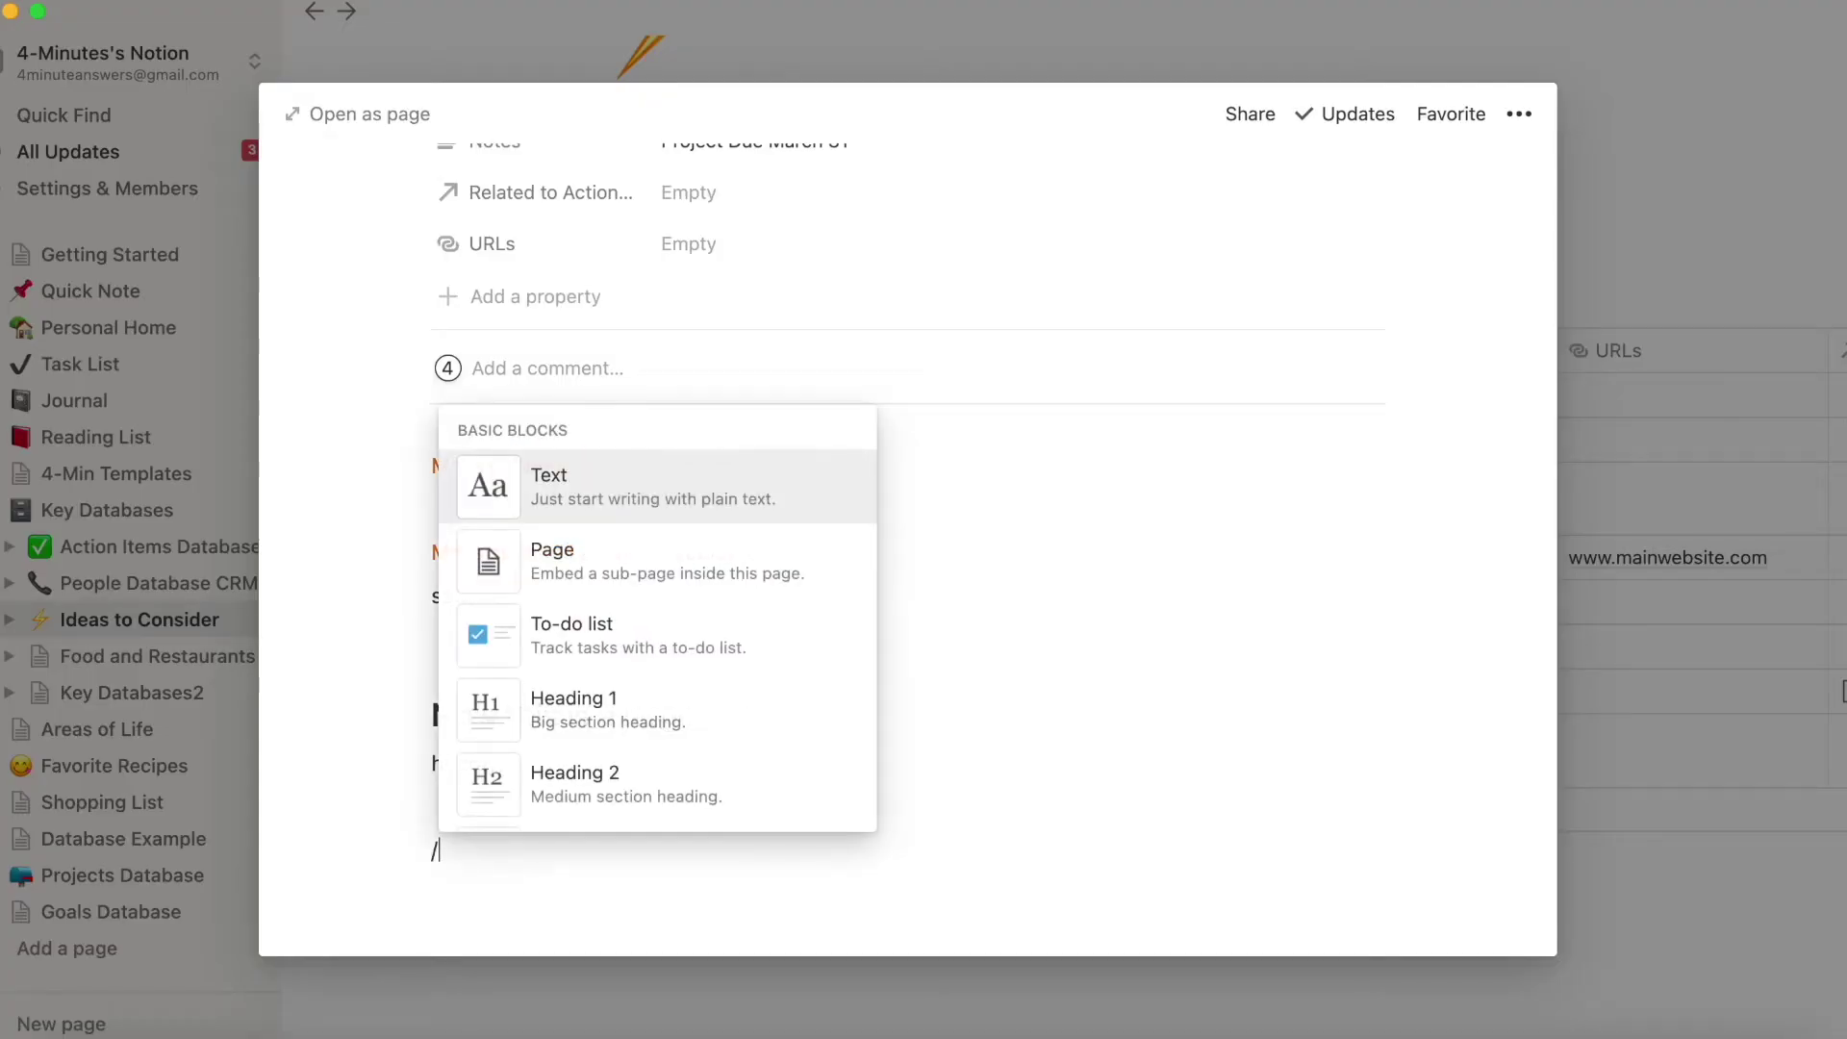
key(BackSpace)
text(/h2)
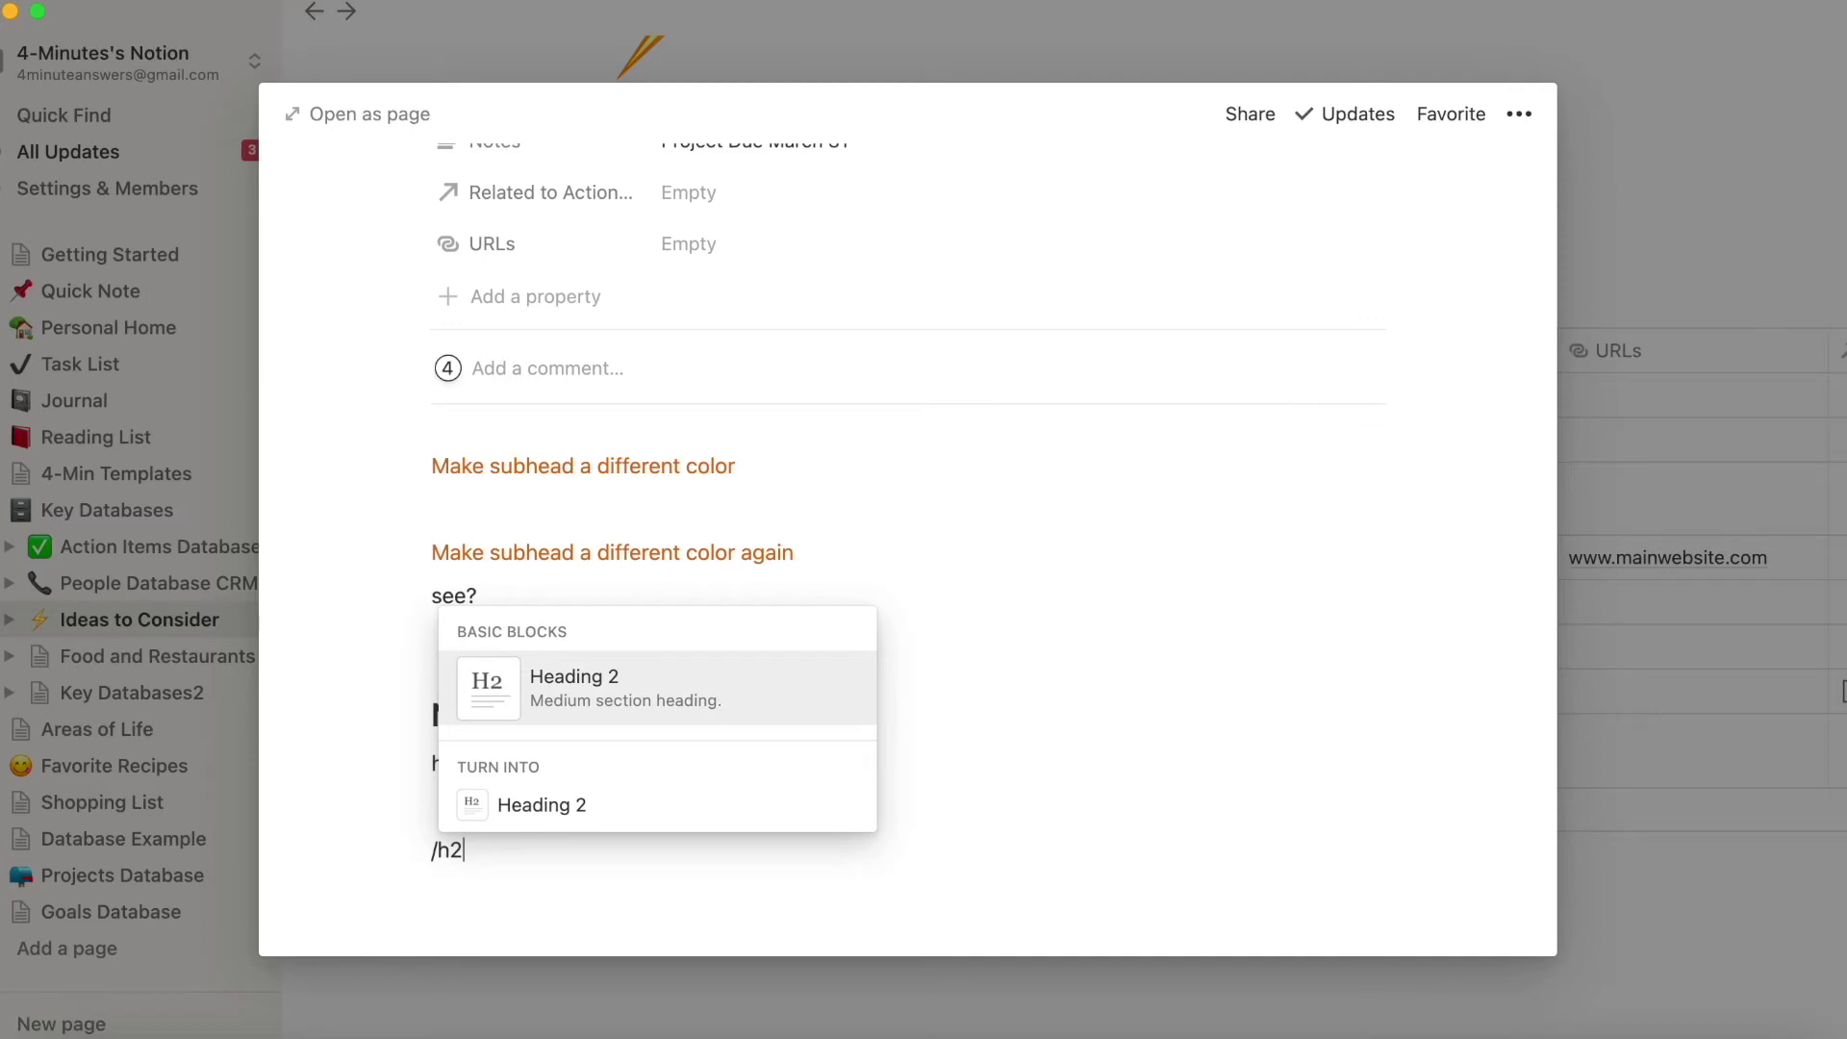
key(Return)
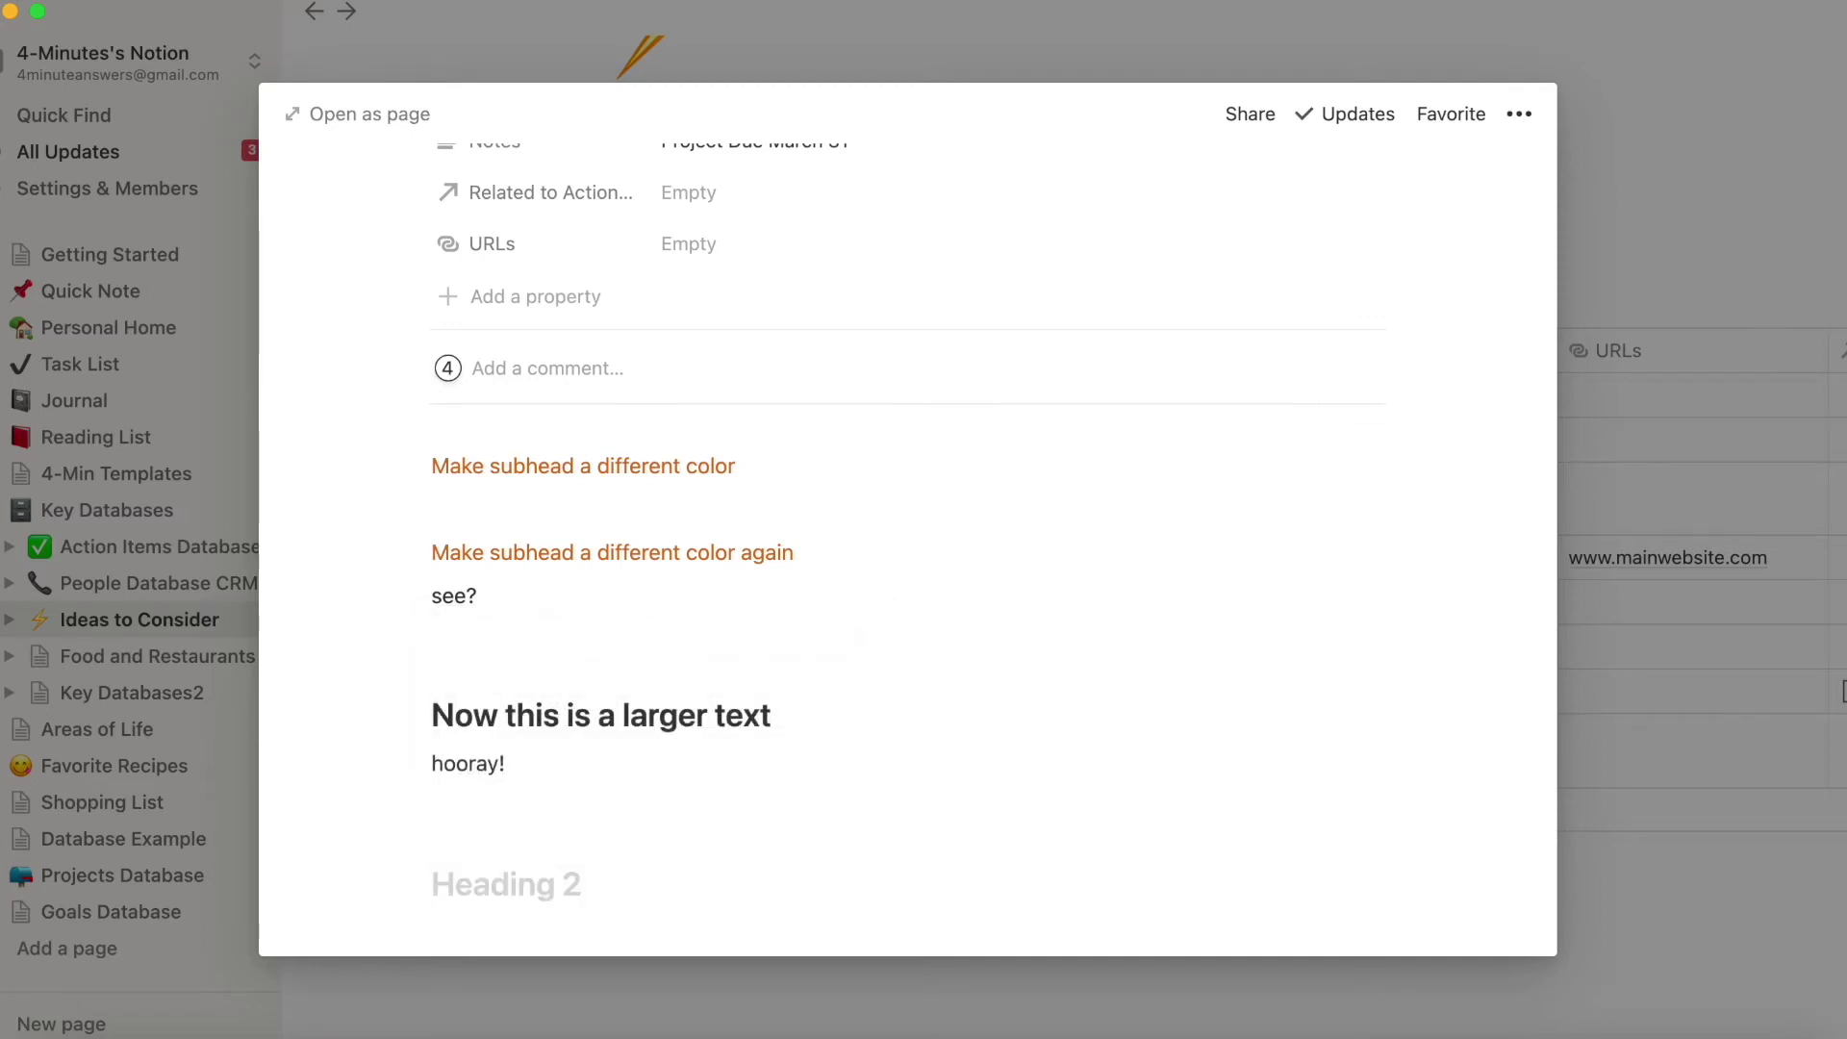
text(/orange)
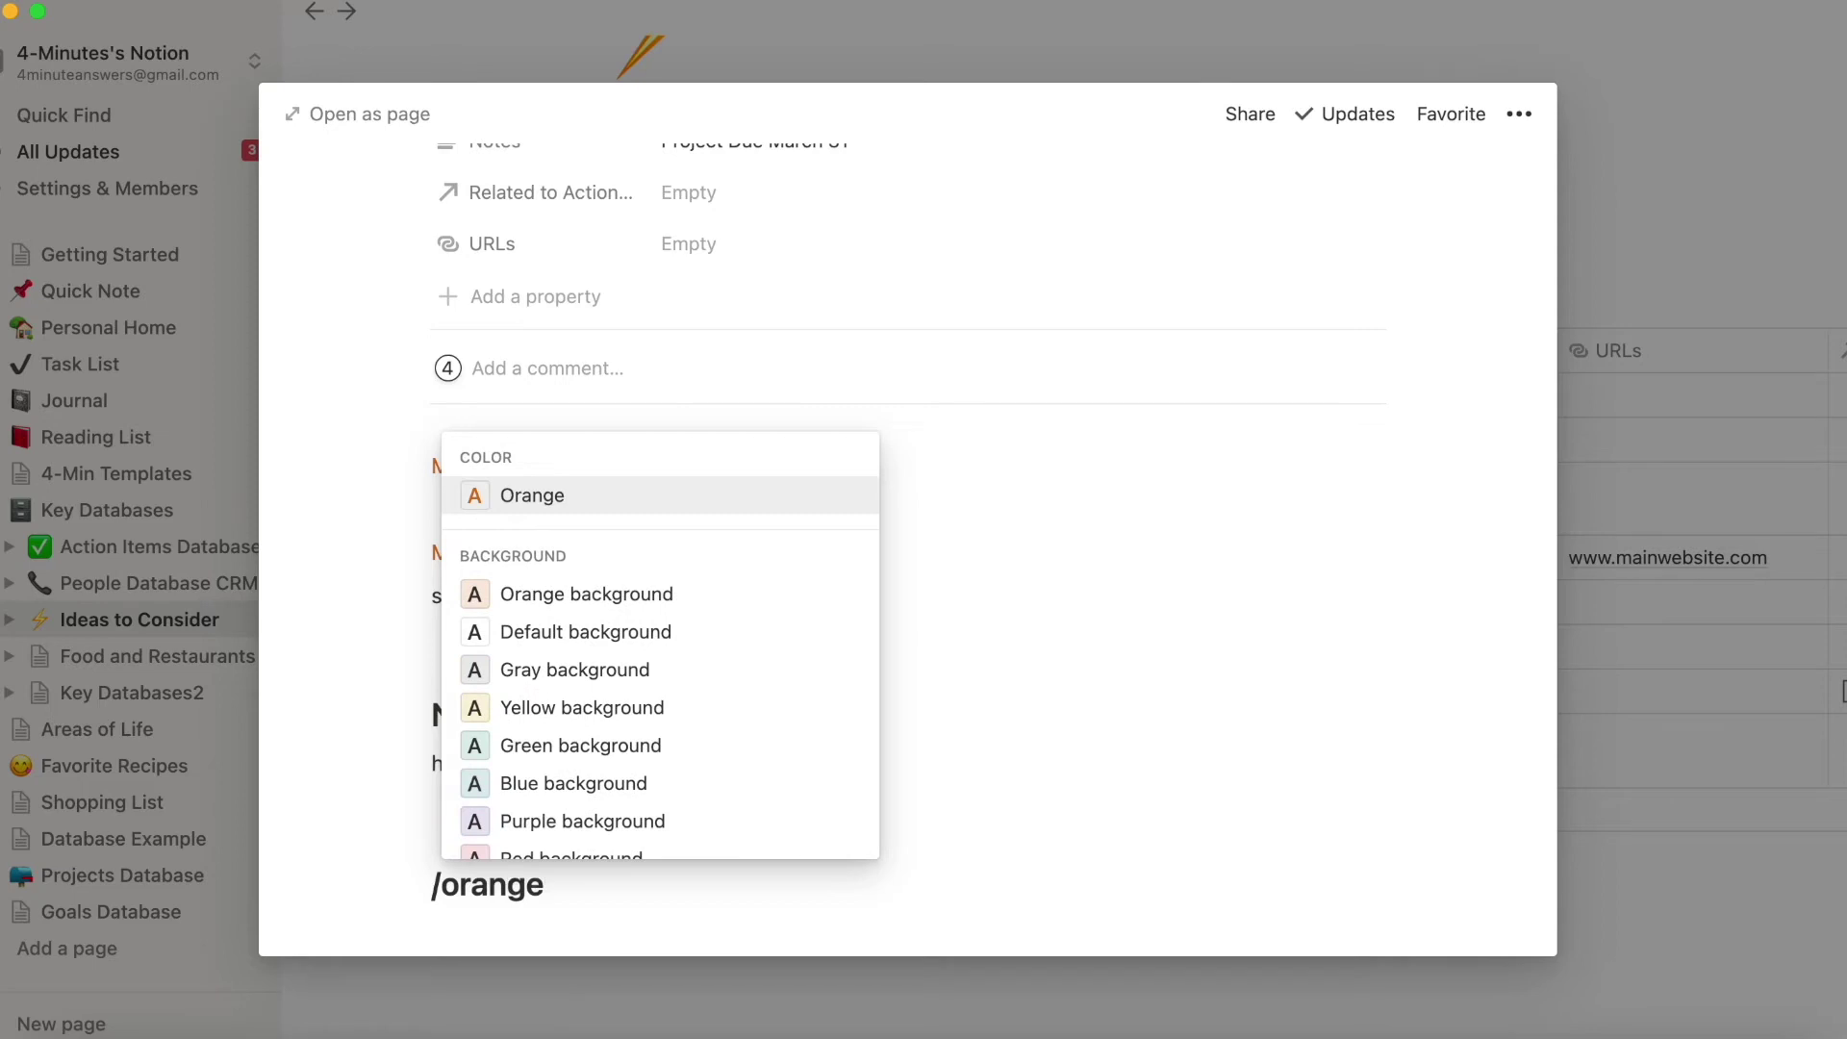
key(Return)
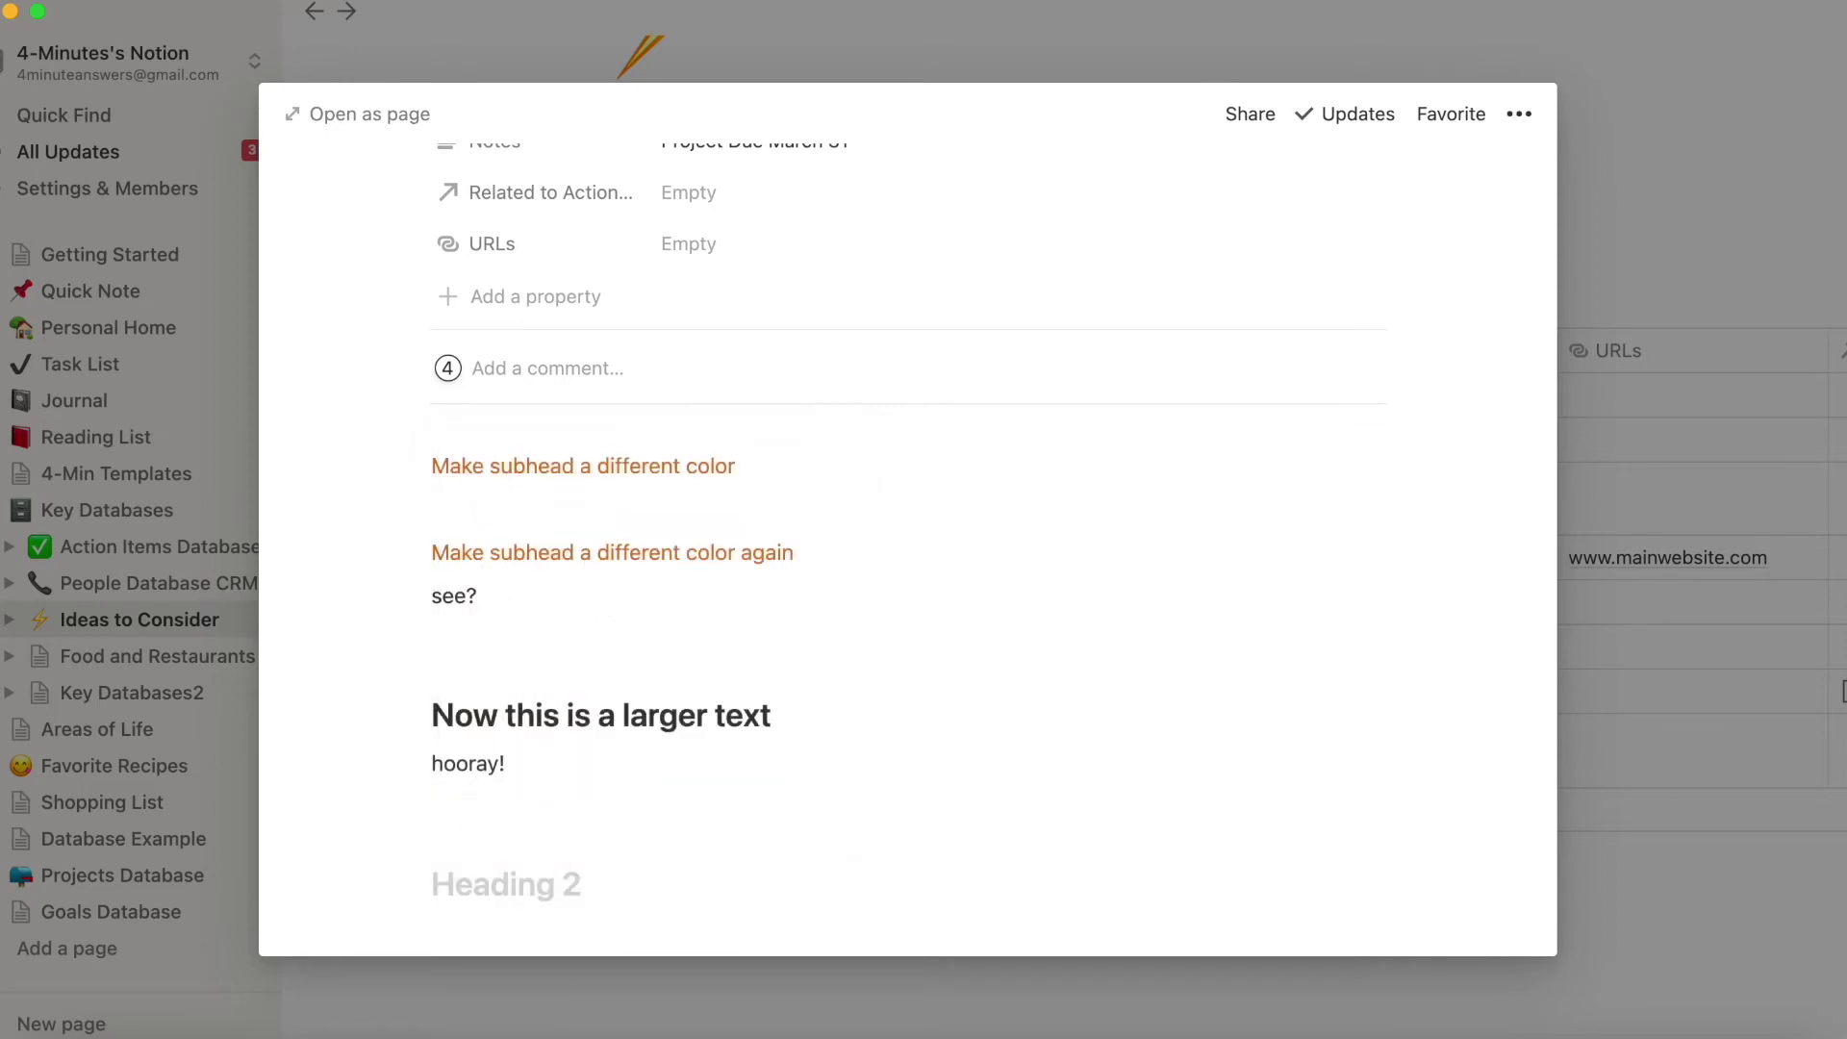
text(Now th)
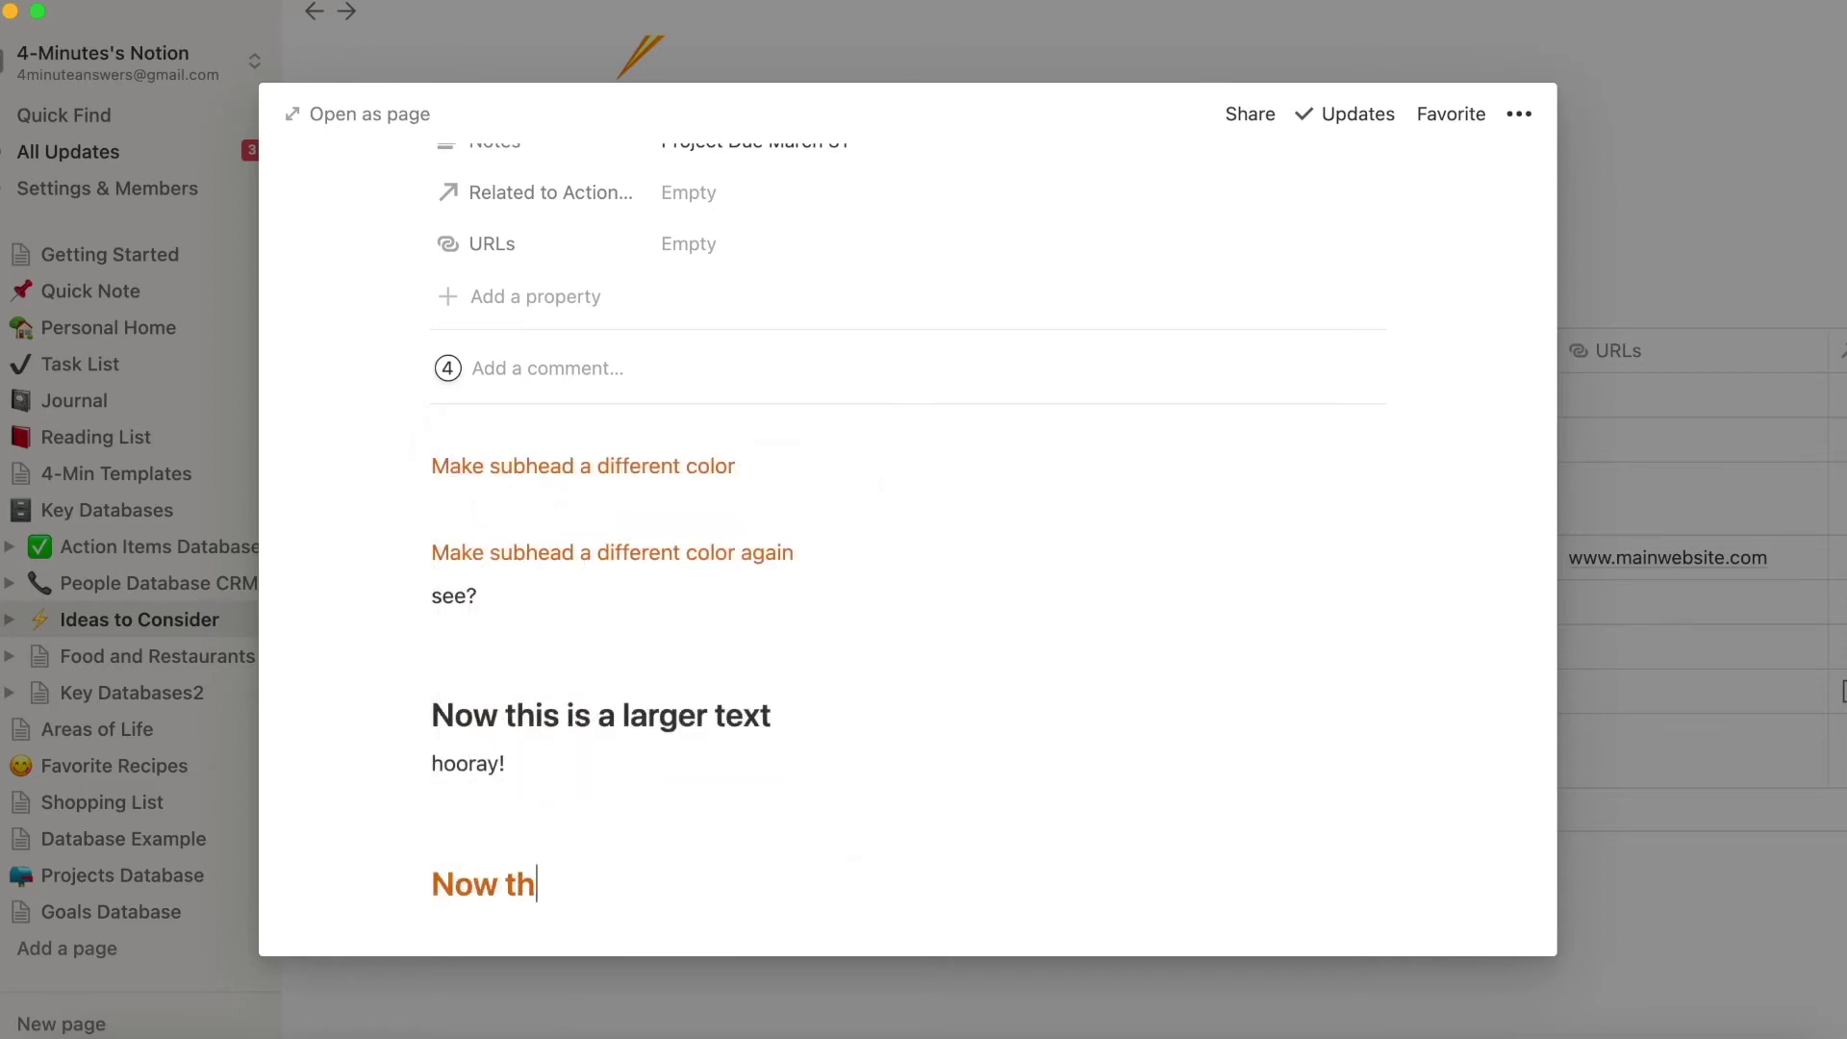
text(is is larger text)
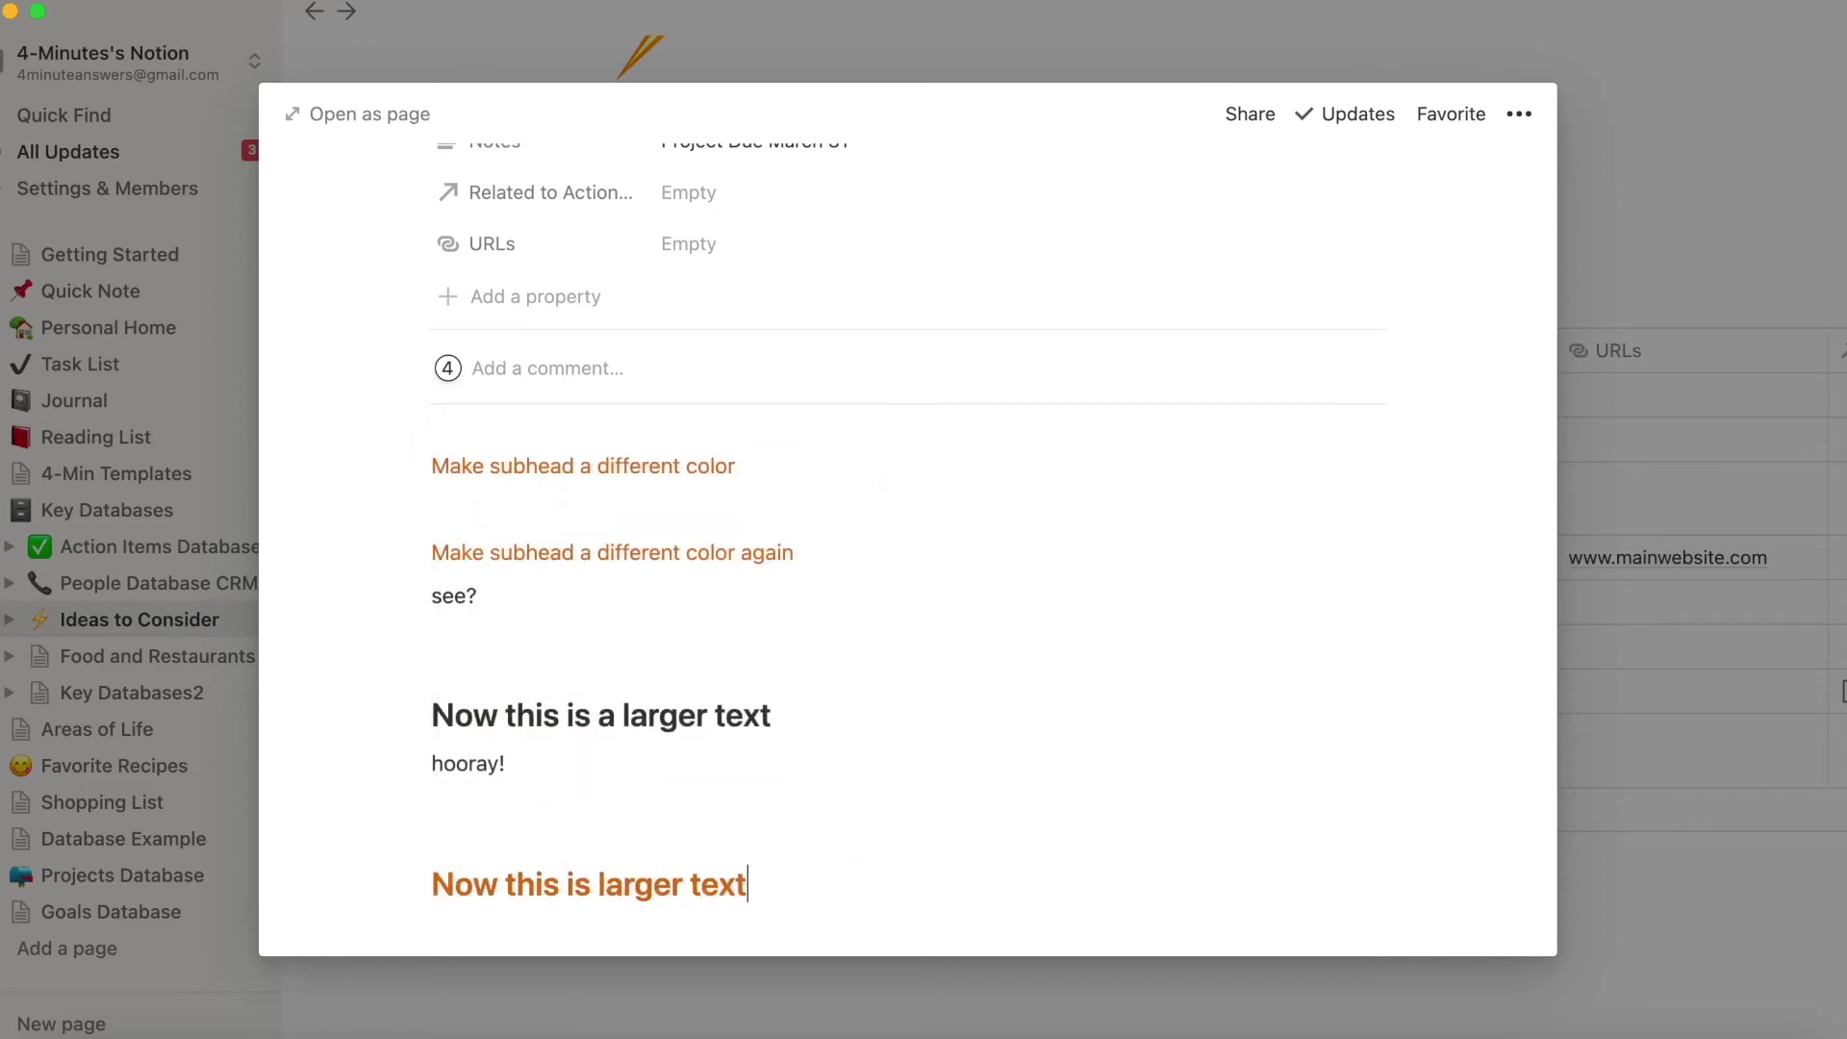
text( in the differen)
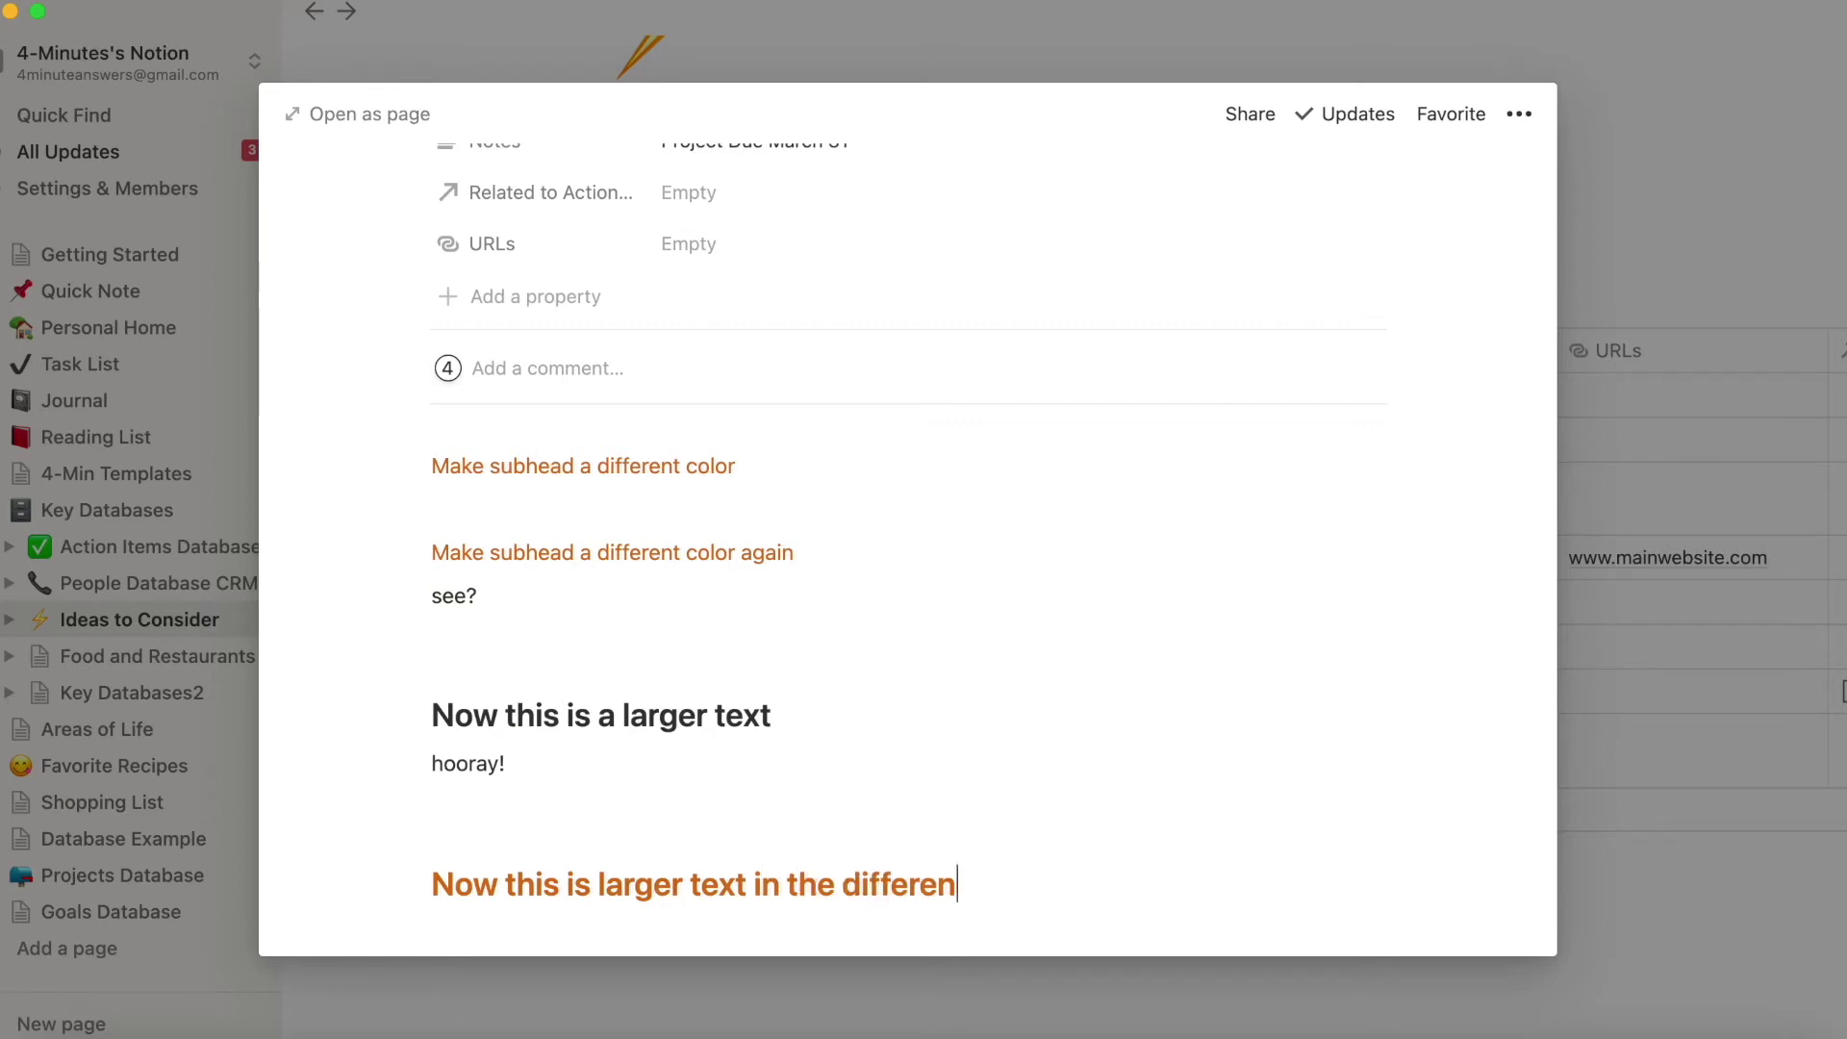
text(t color!!!)
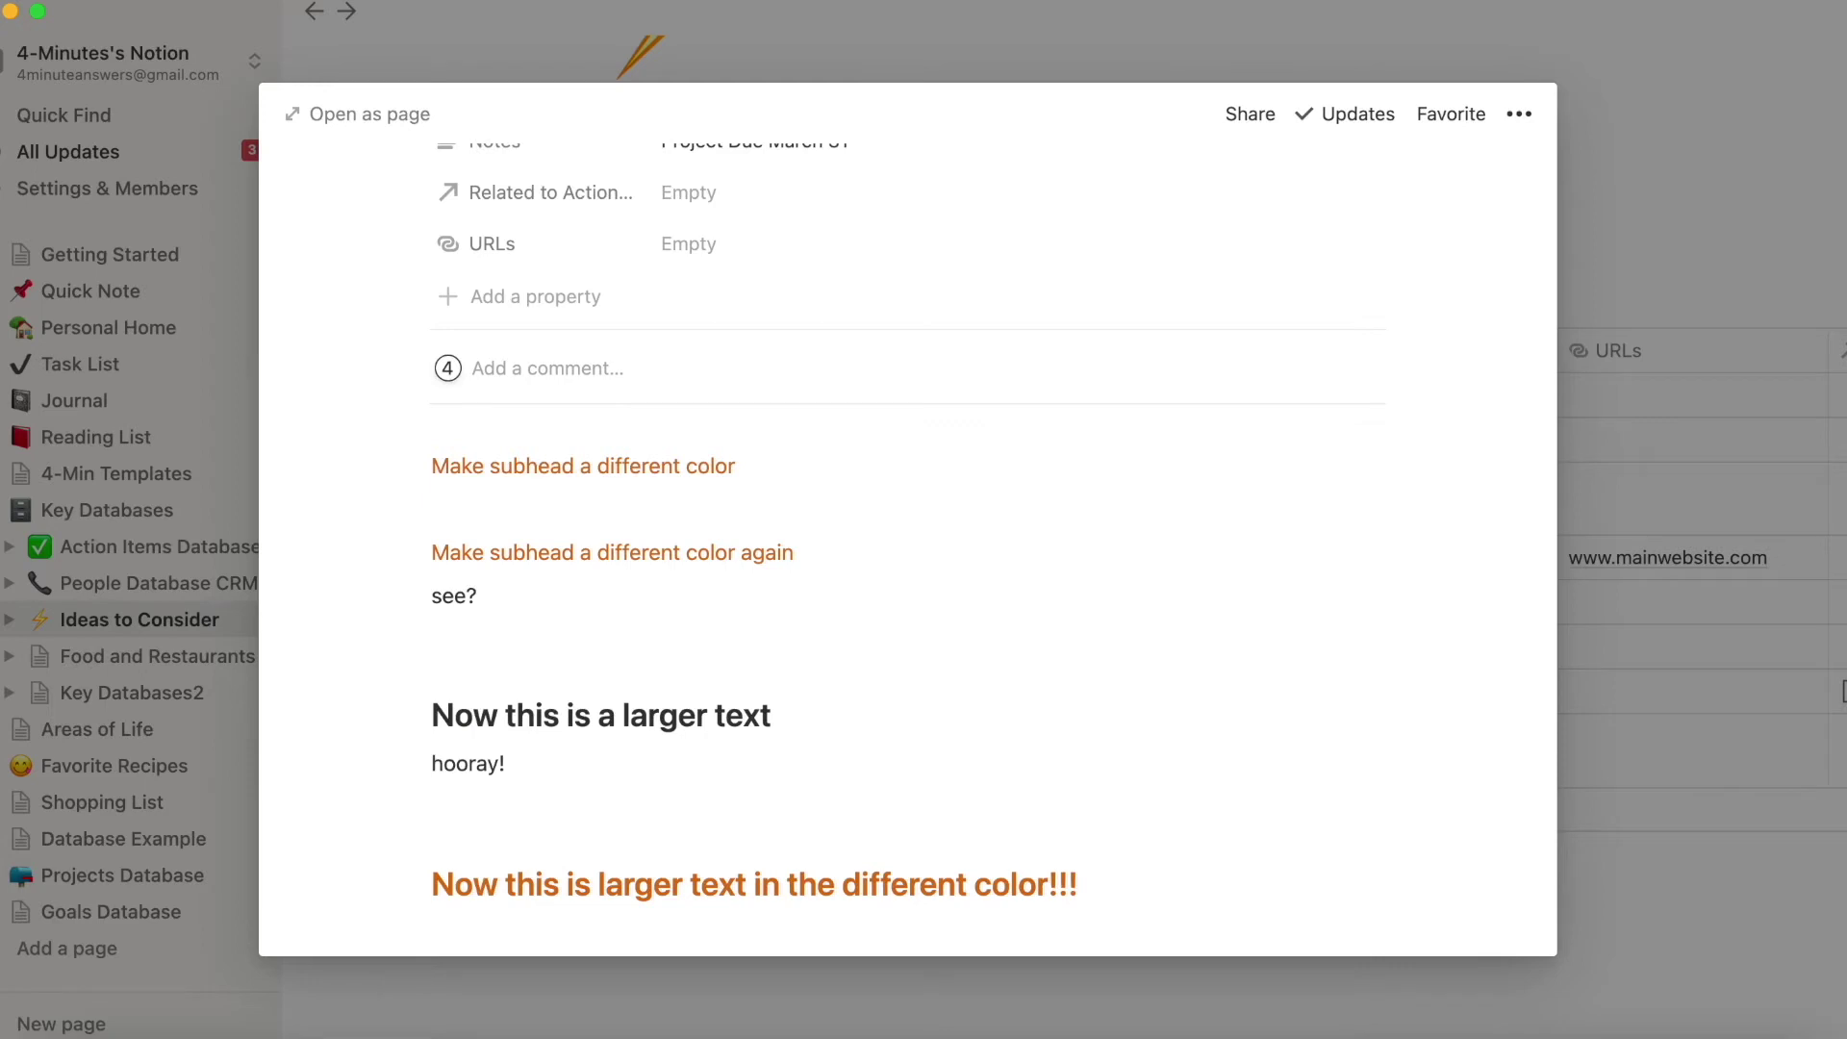
key(Return)
text(Awesome!)
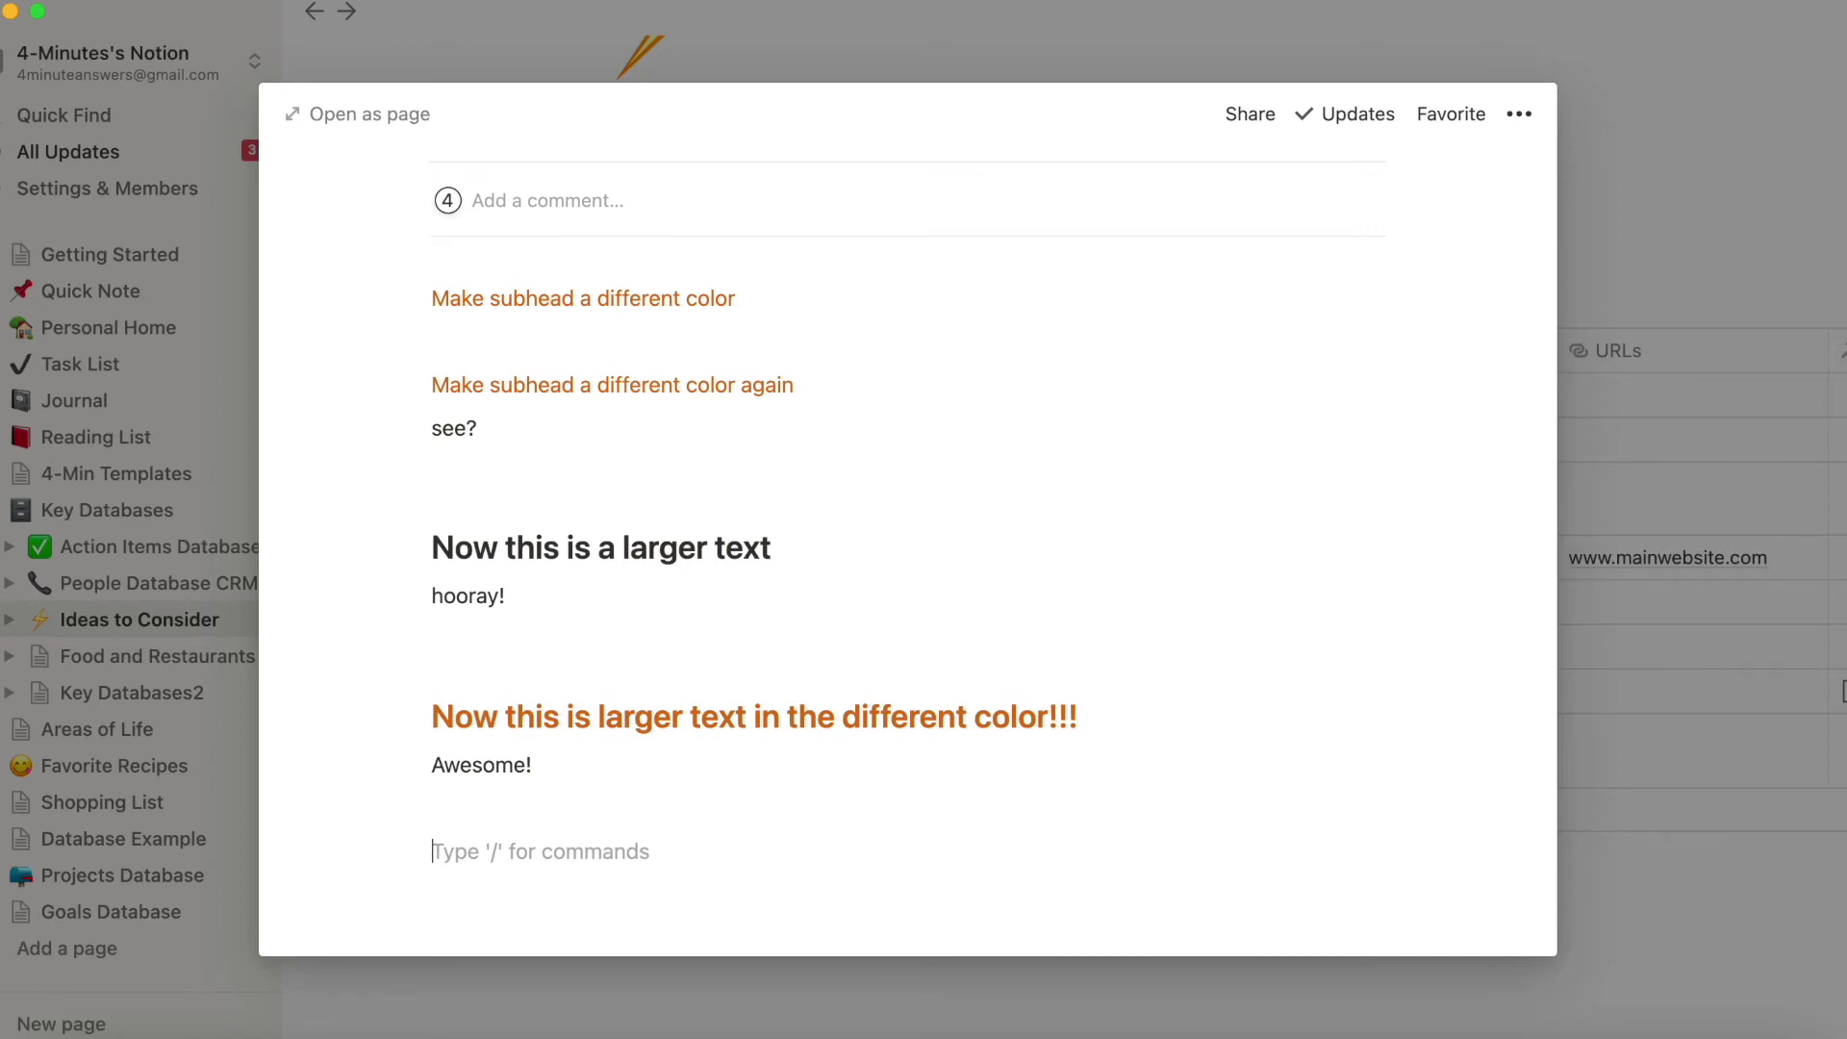
key(super+shift+l)
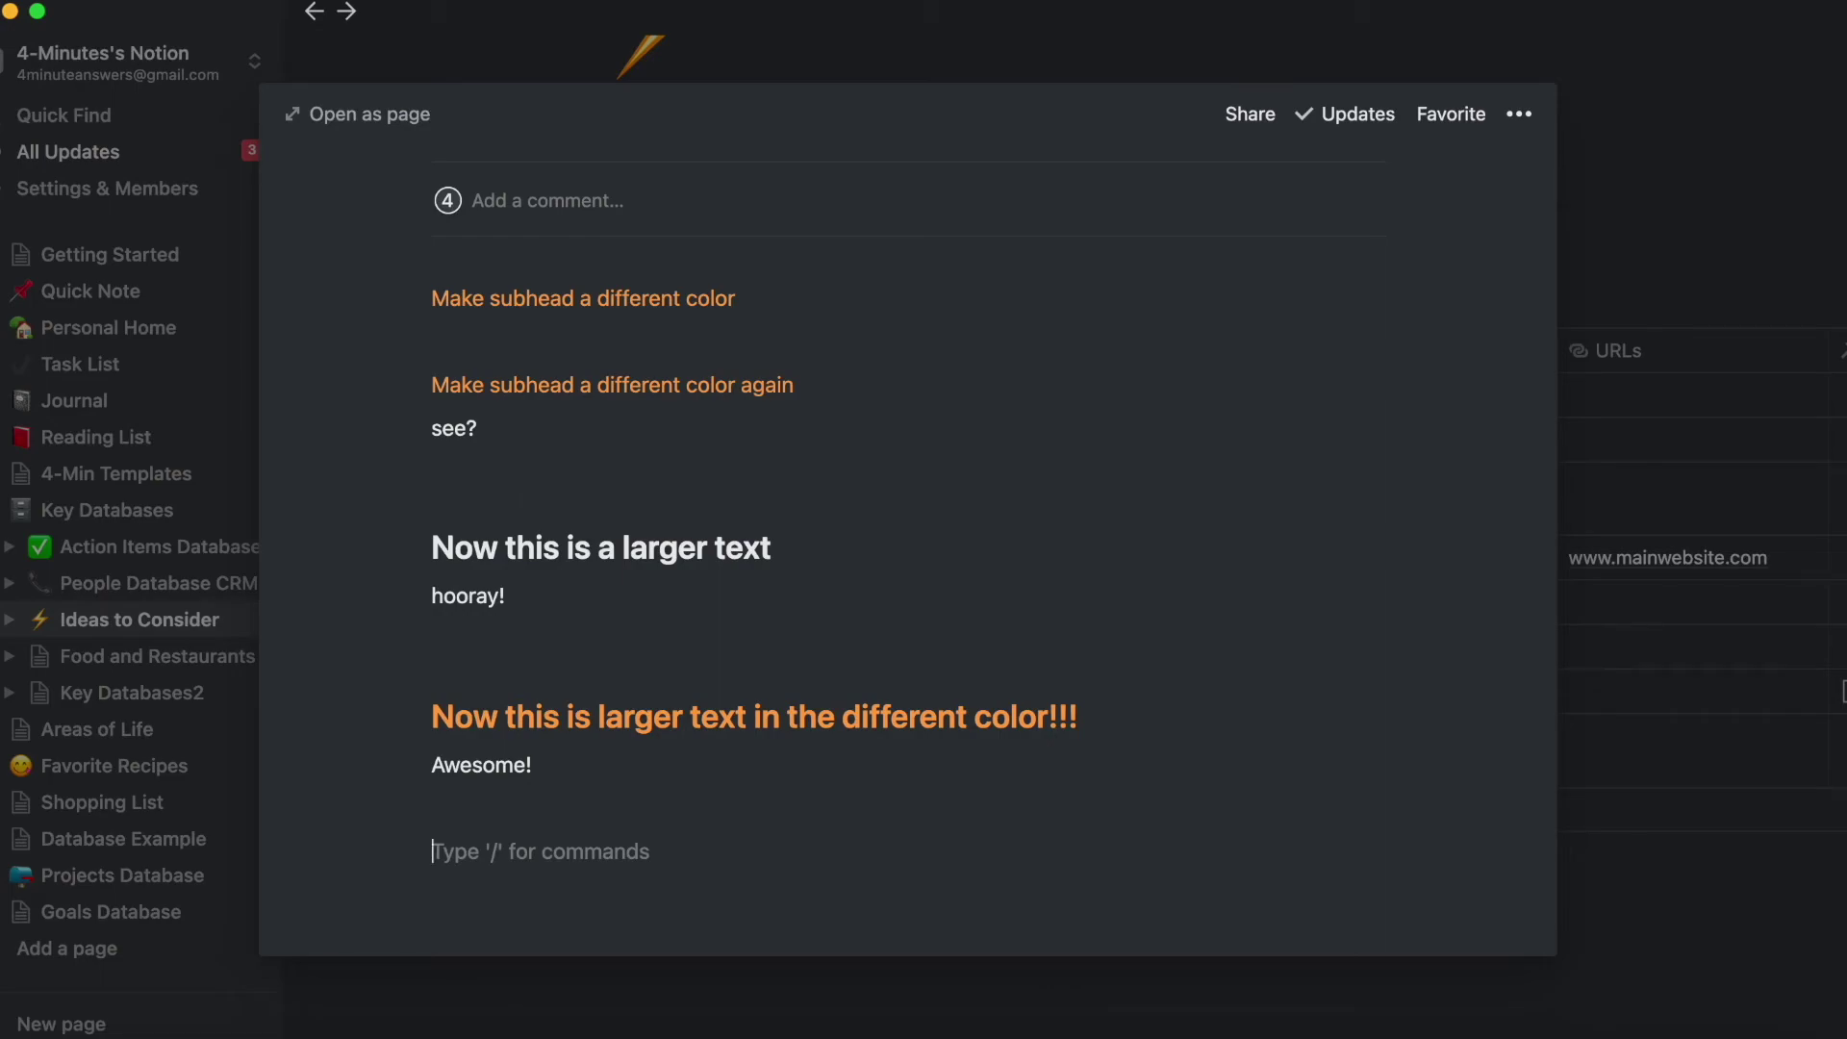
key(super+shift+l)
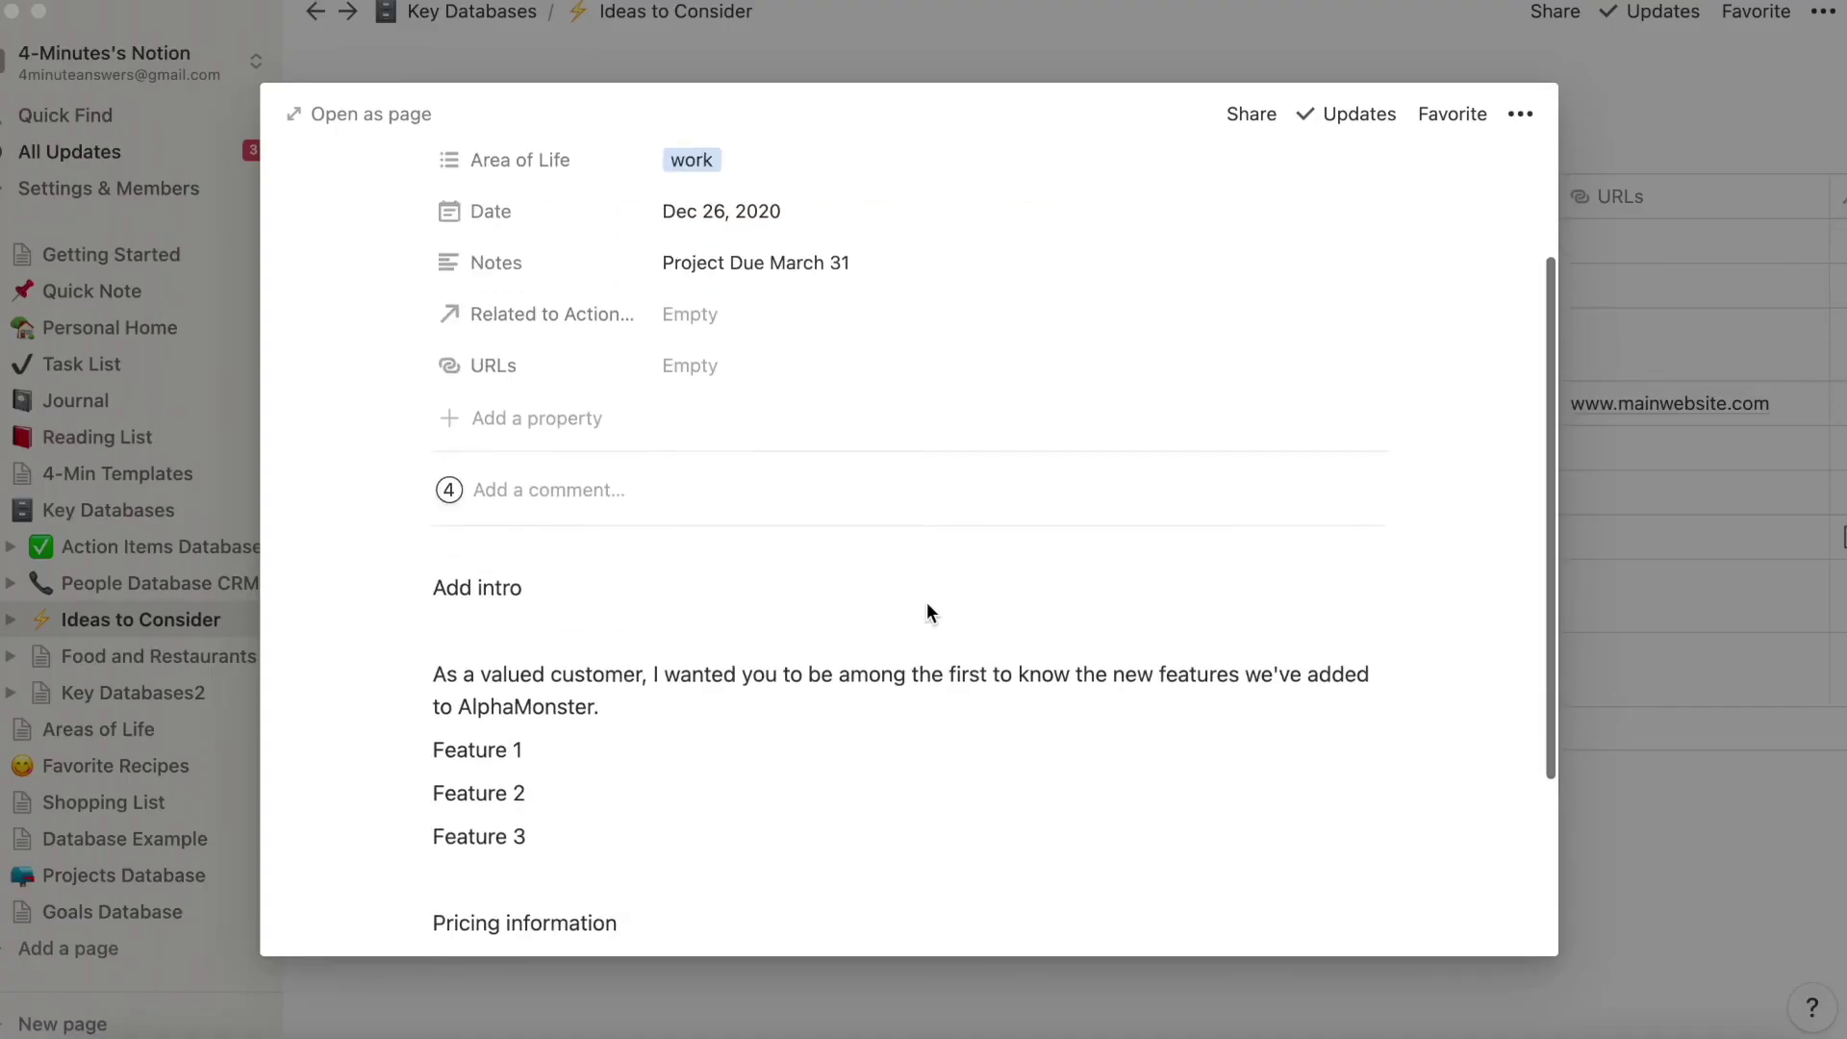
Copy the greeting and thank-you blocks from the Standard Email Intro and Ending page
scroll(927, 602, up, 1)
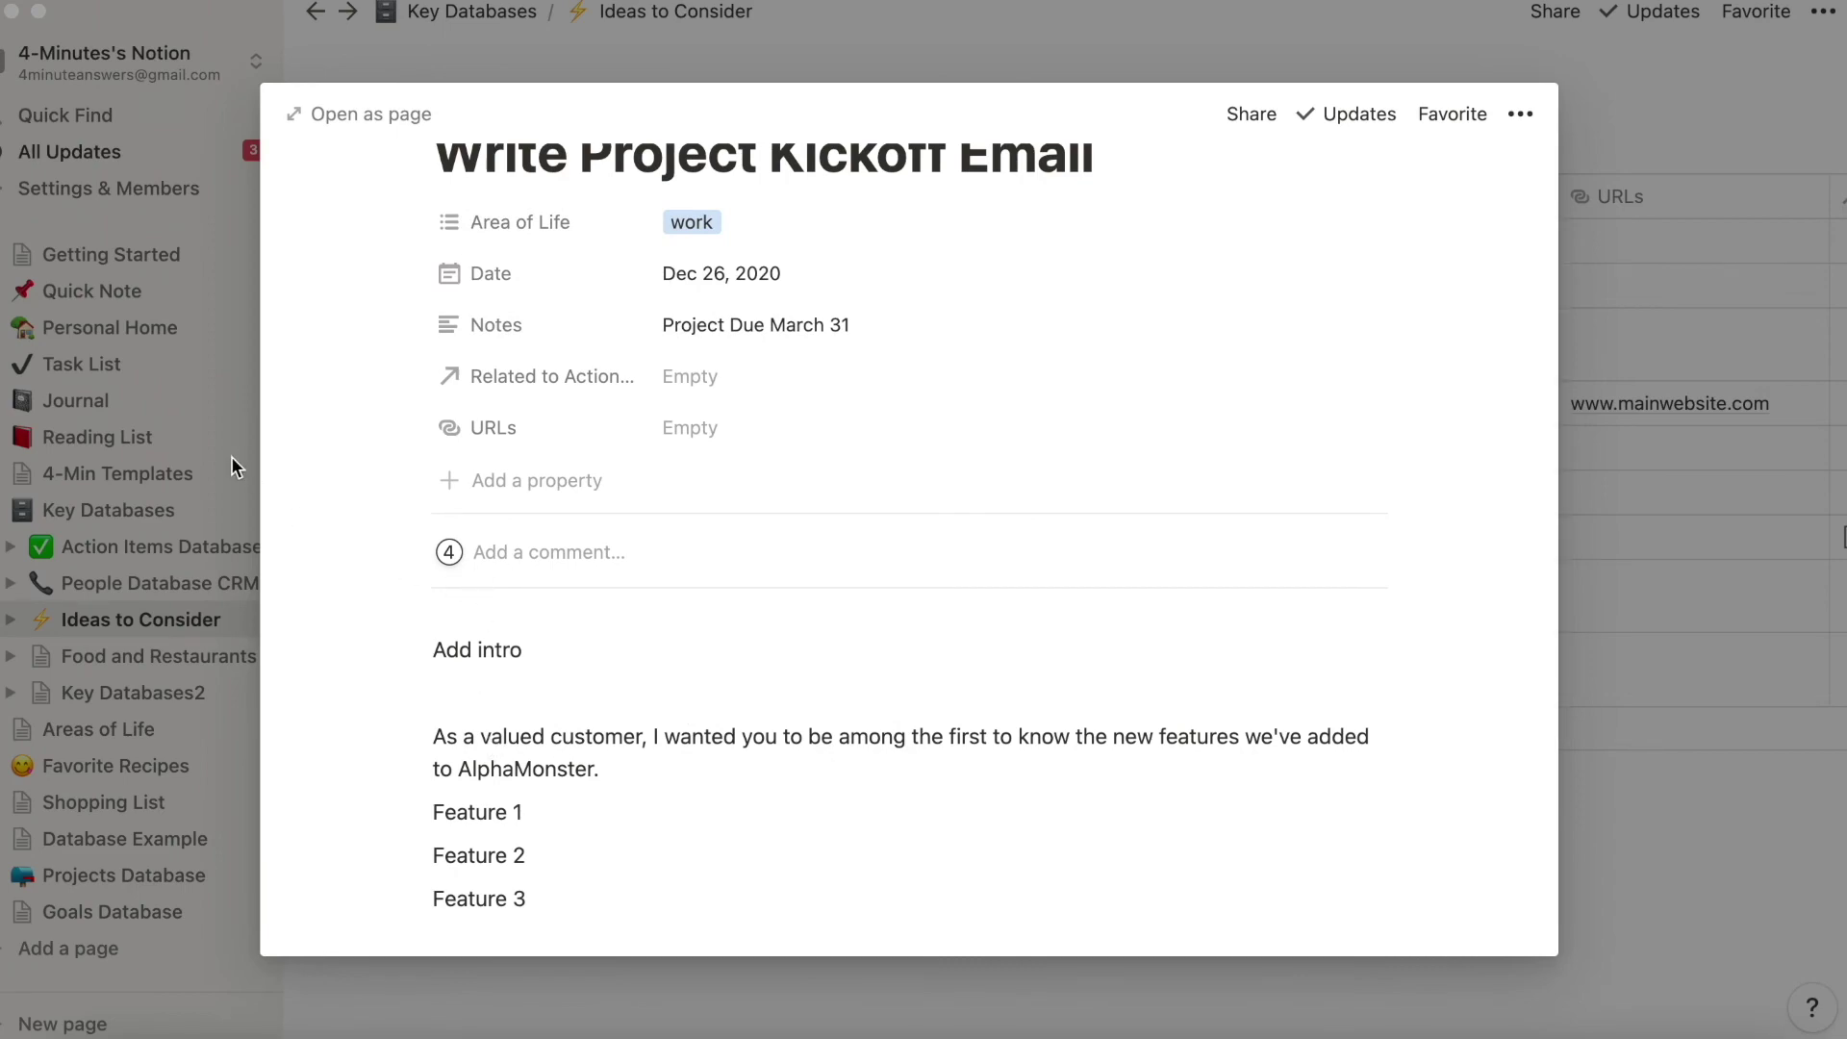
click(229, 481)
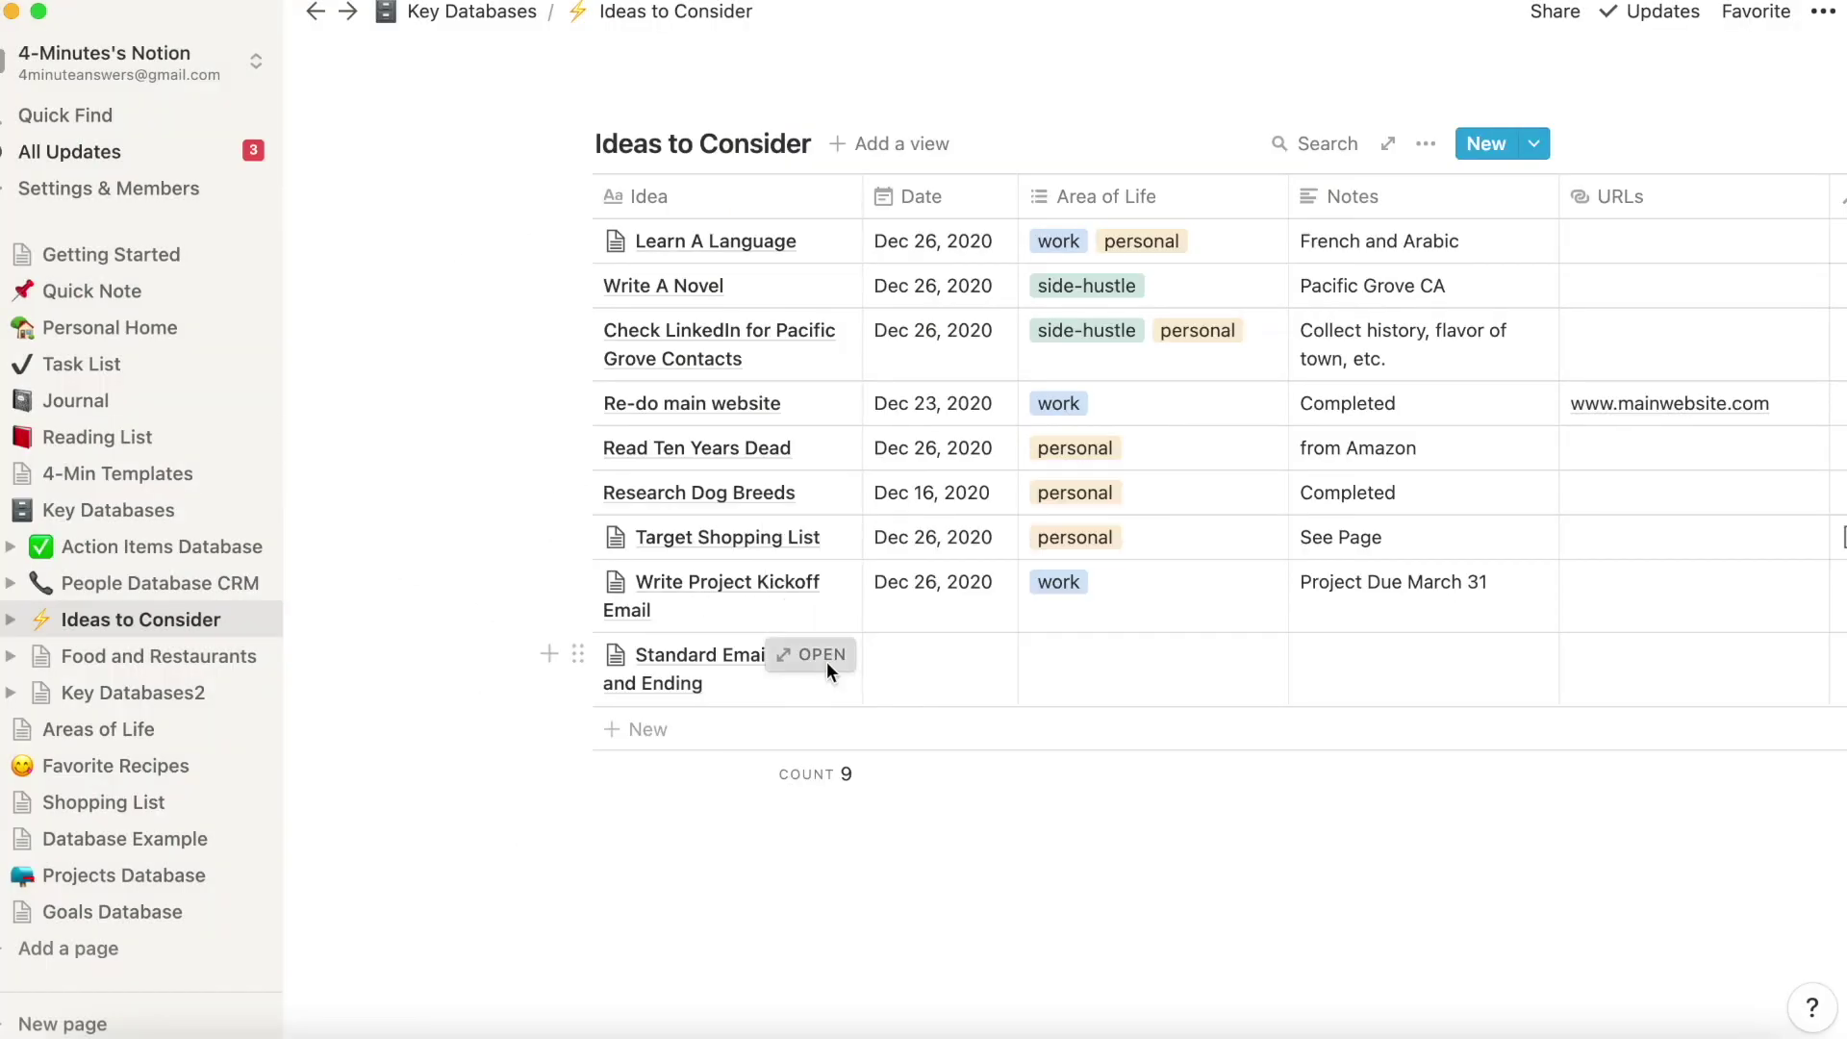
click(825, 656)
scroll(827, 731, down, 5)
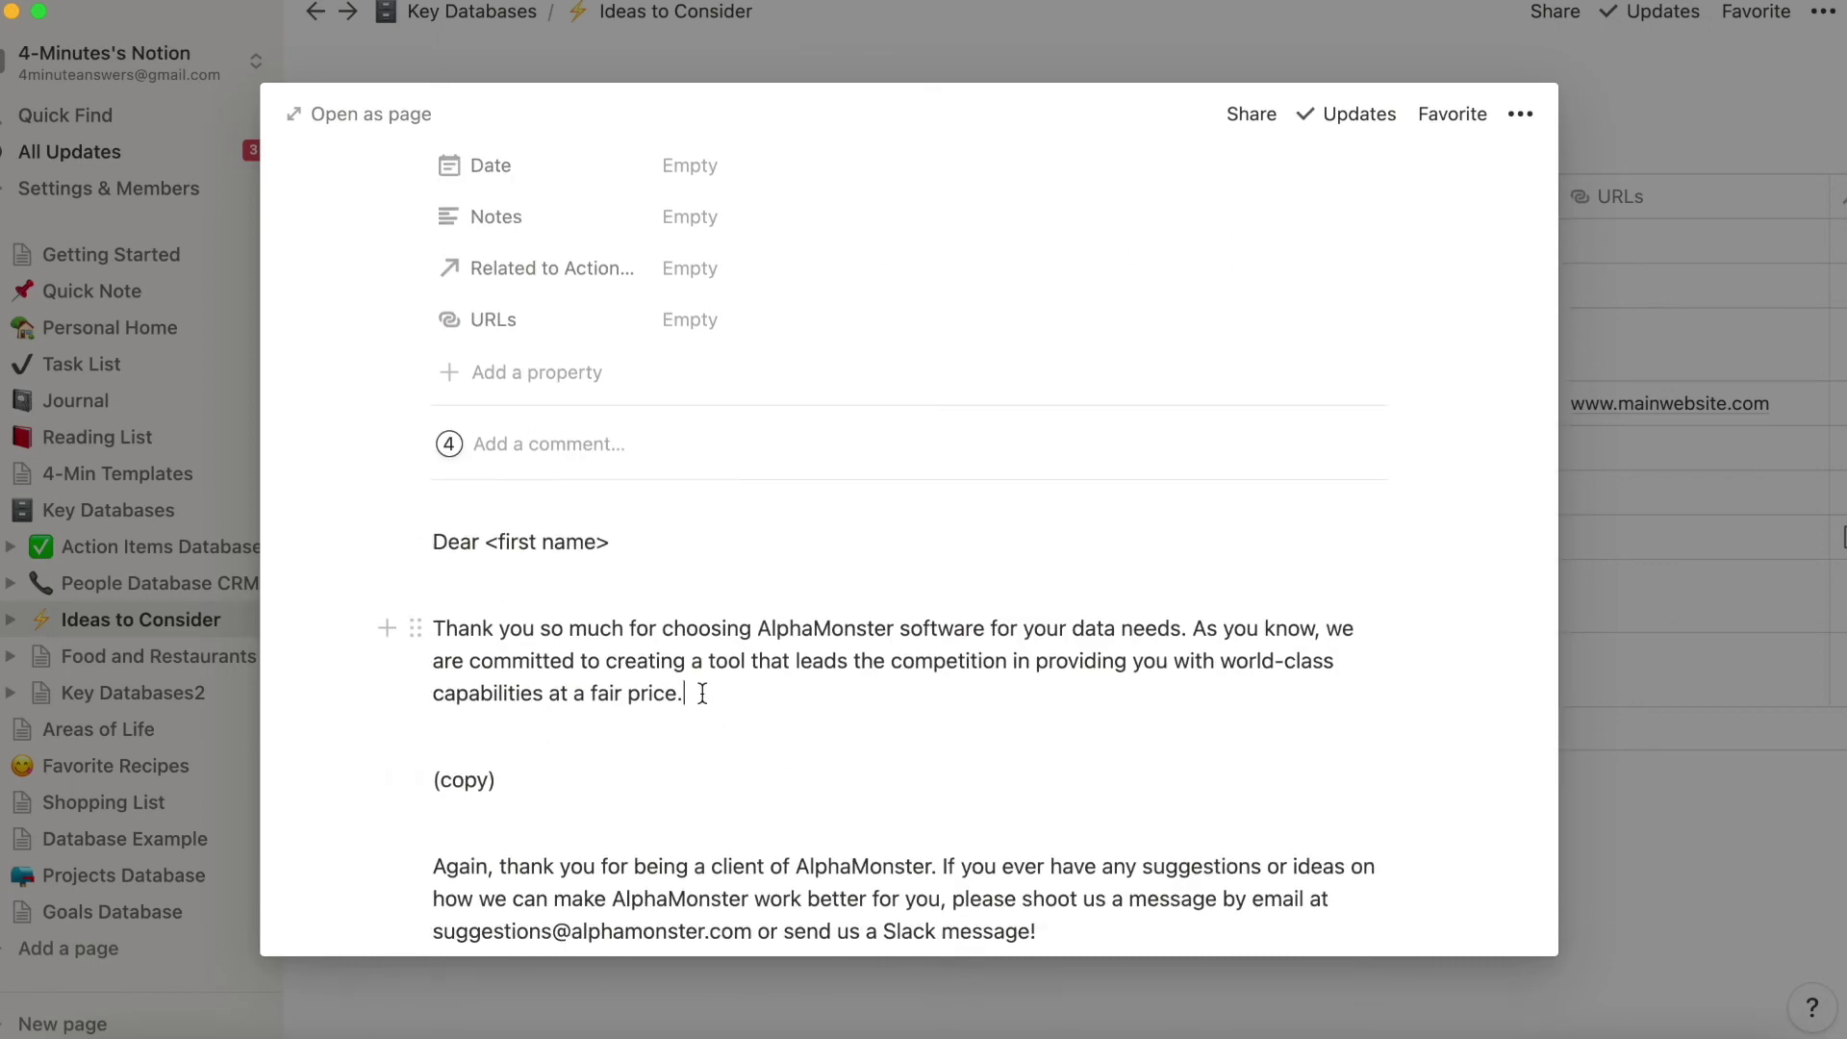
drag(688, 693, 428, 541)
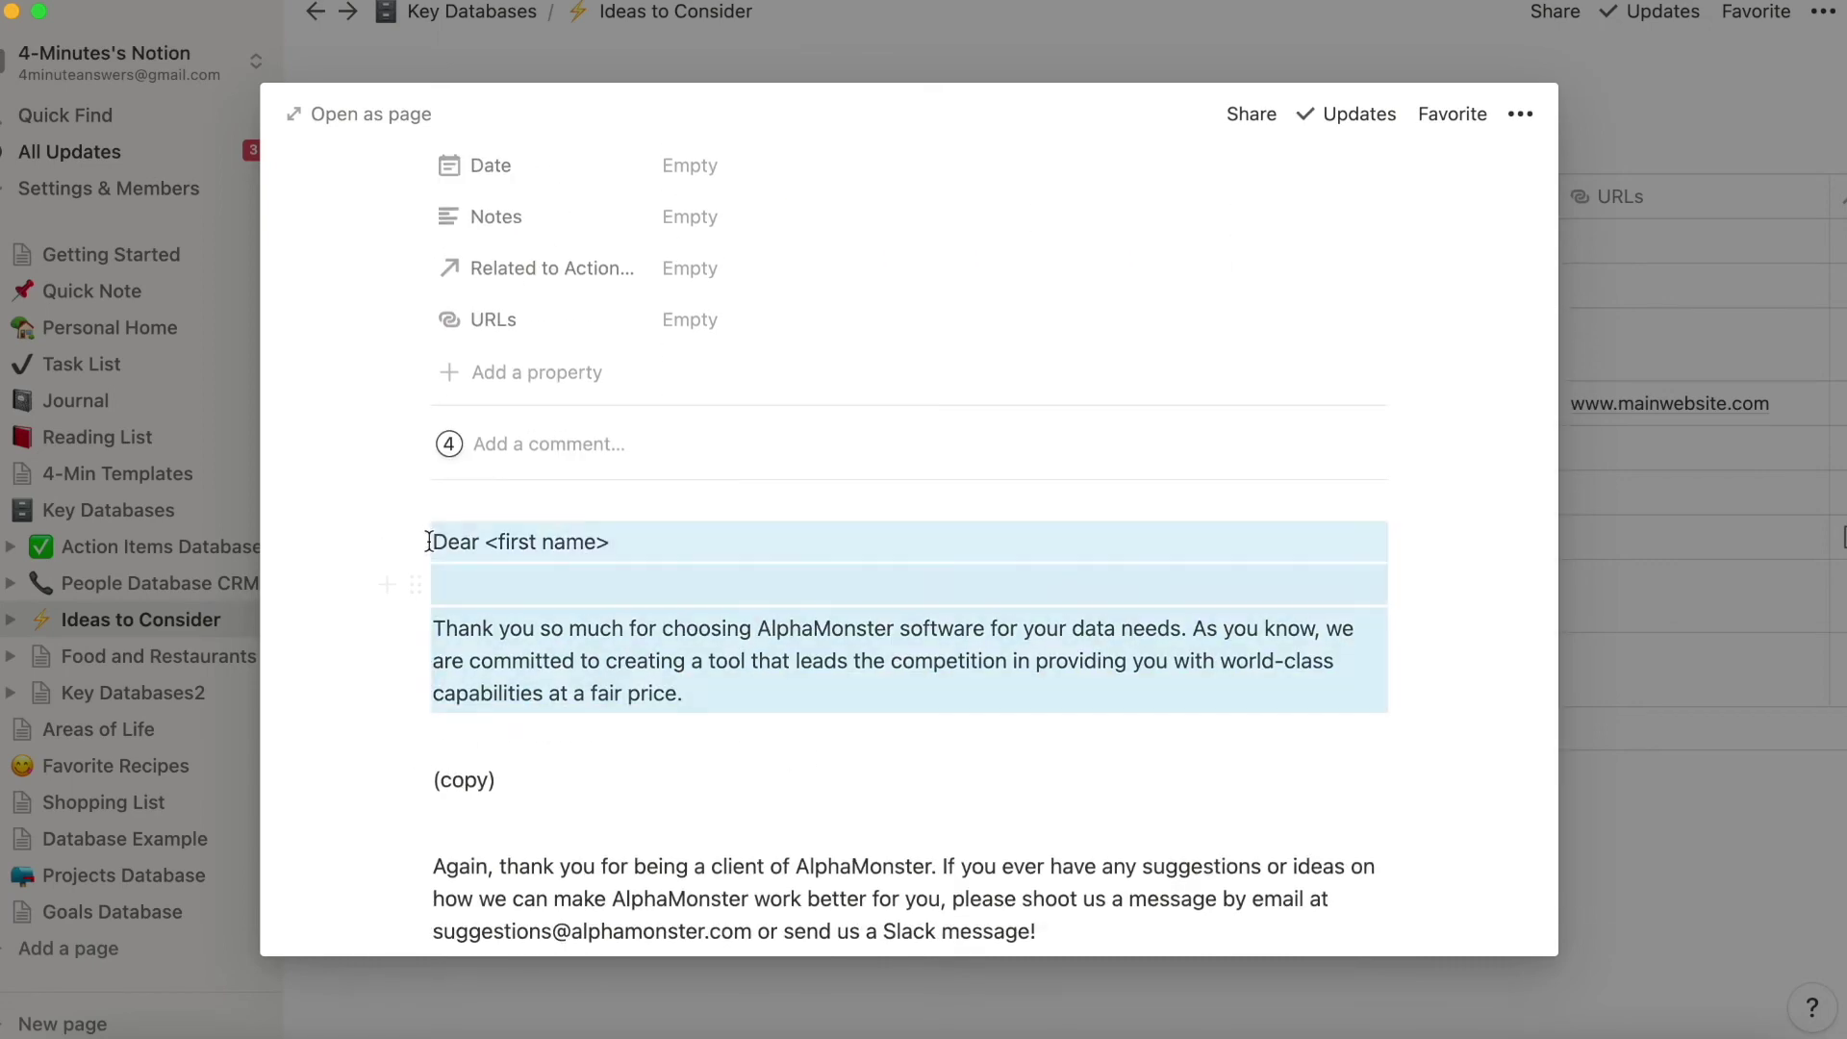
click(829, 34)
Paste the copied blocks on a new line below 'Add intro' in Write Project Kickoff Email
click(808, 581)
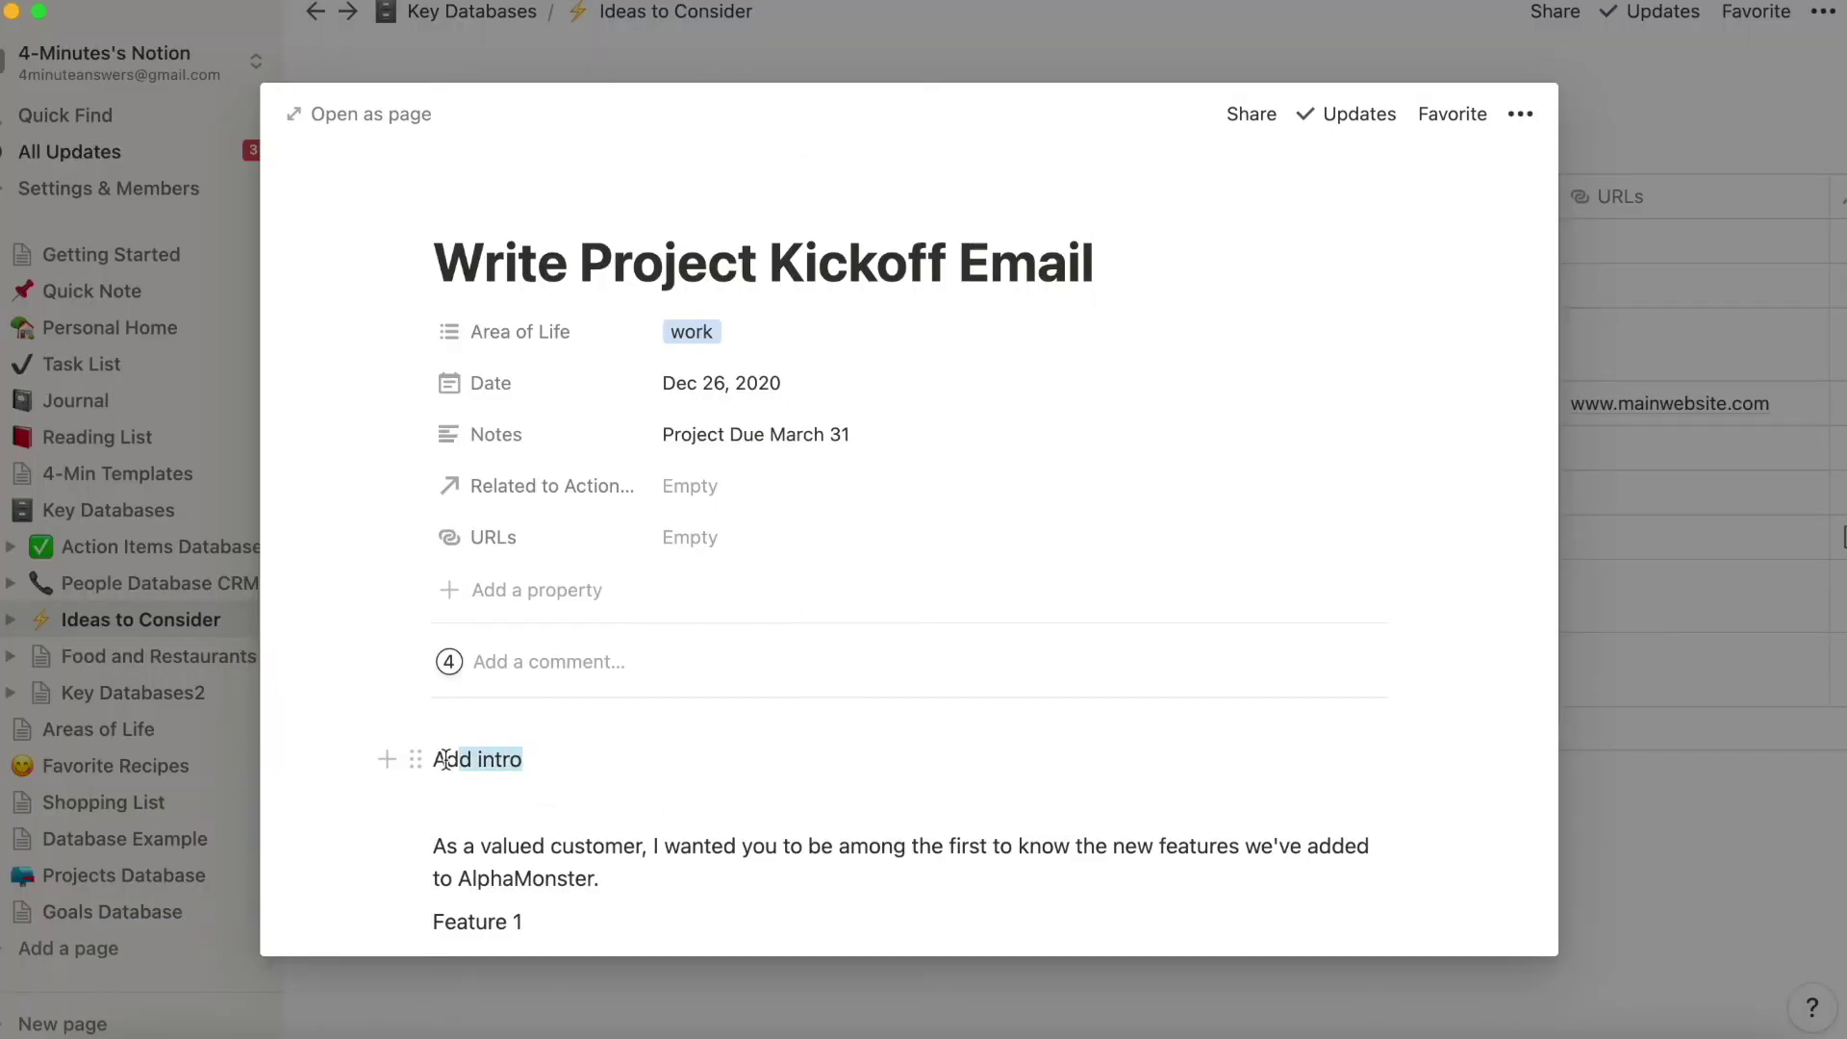
drag(445, 759, 430, 765)
click(509, 759)
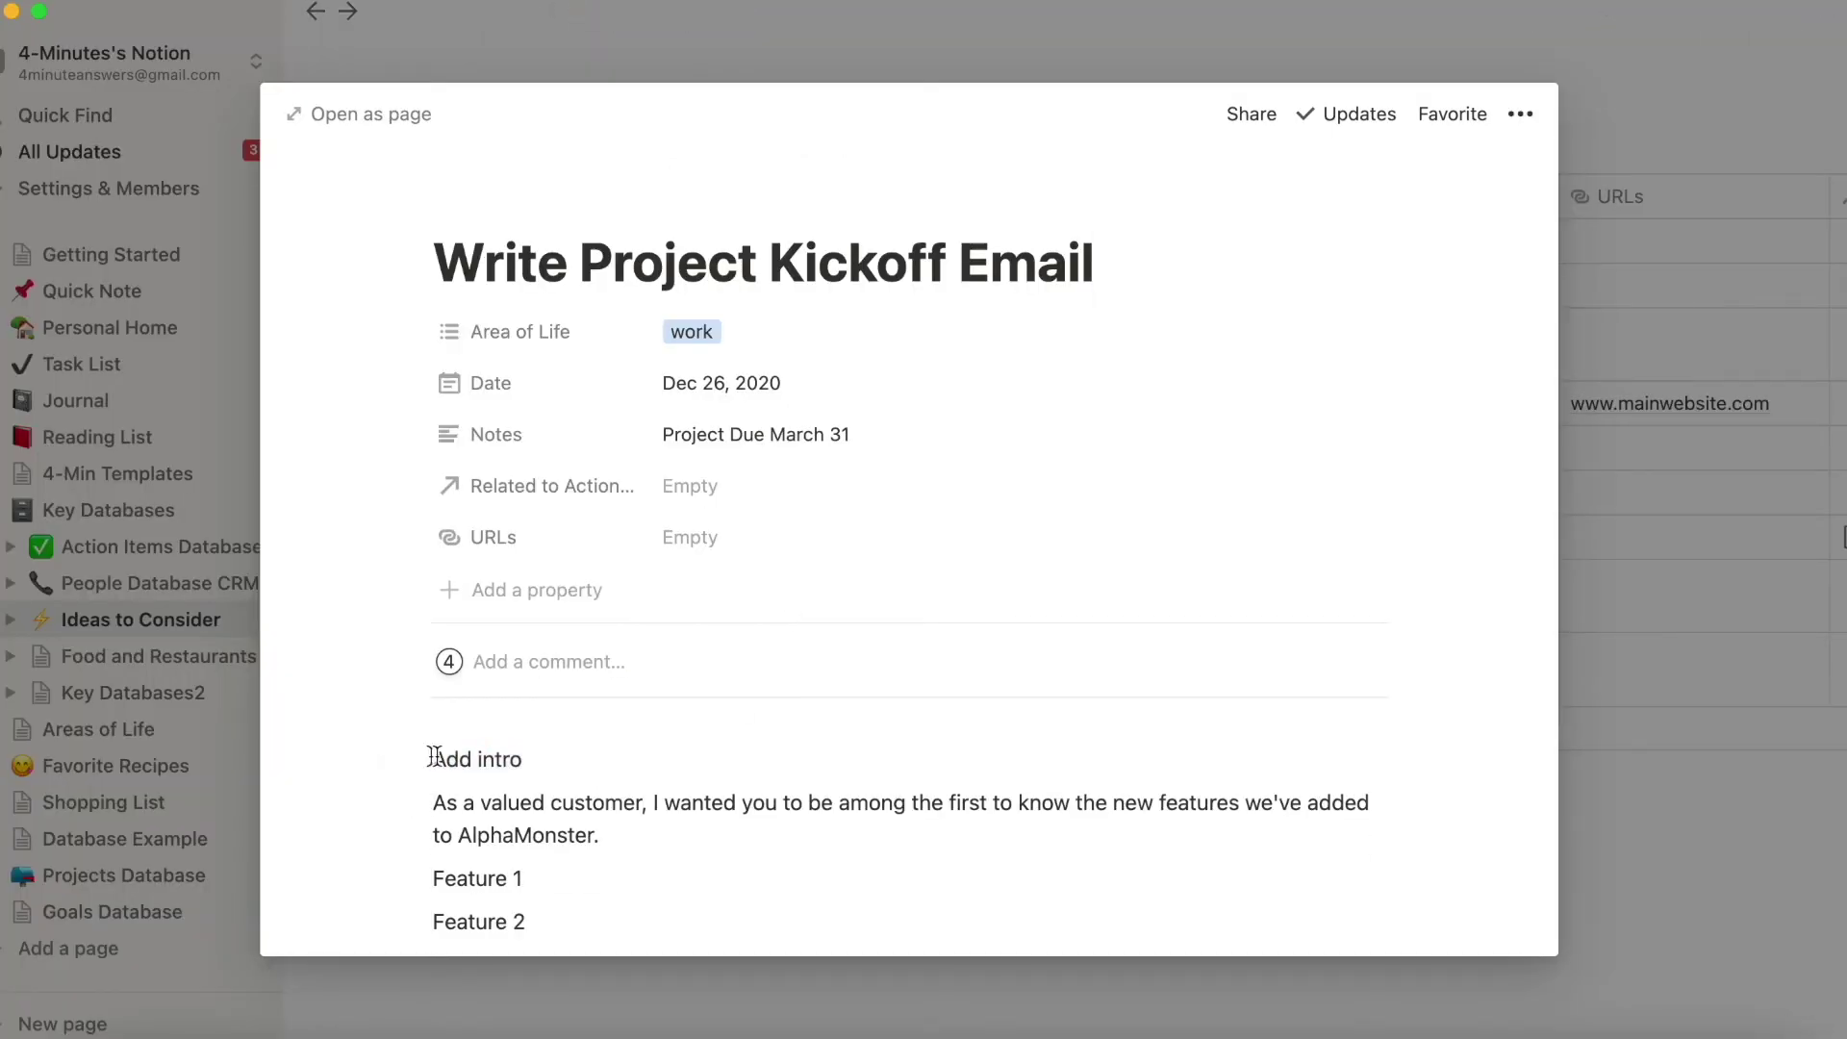
key(Return)
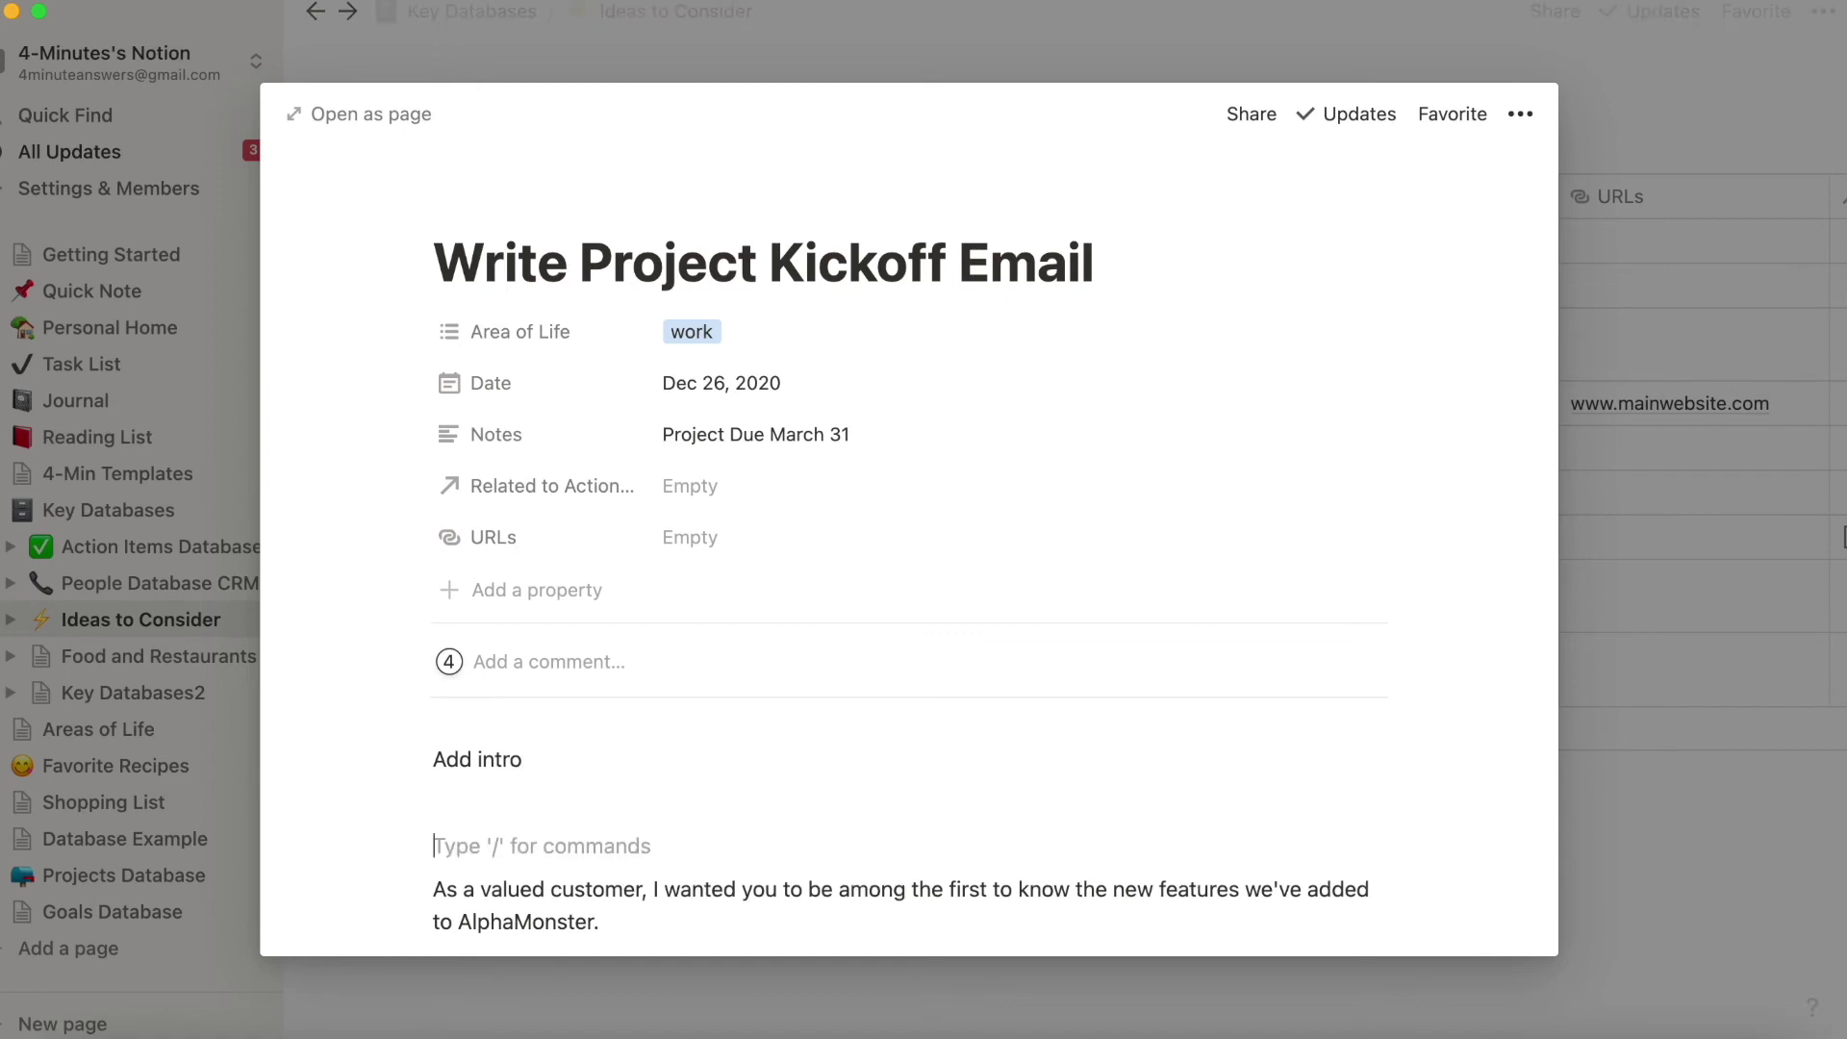
text(Dear <first name>)
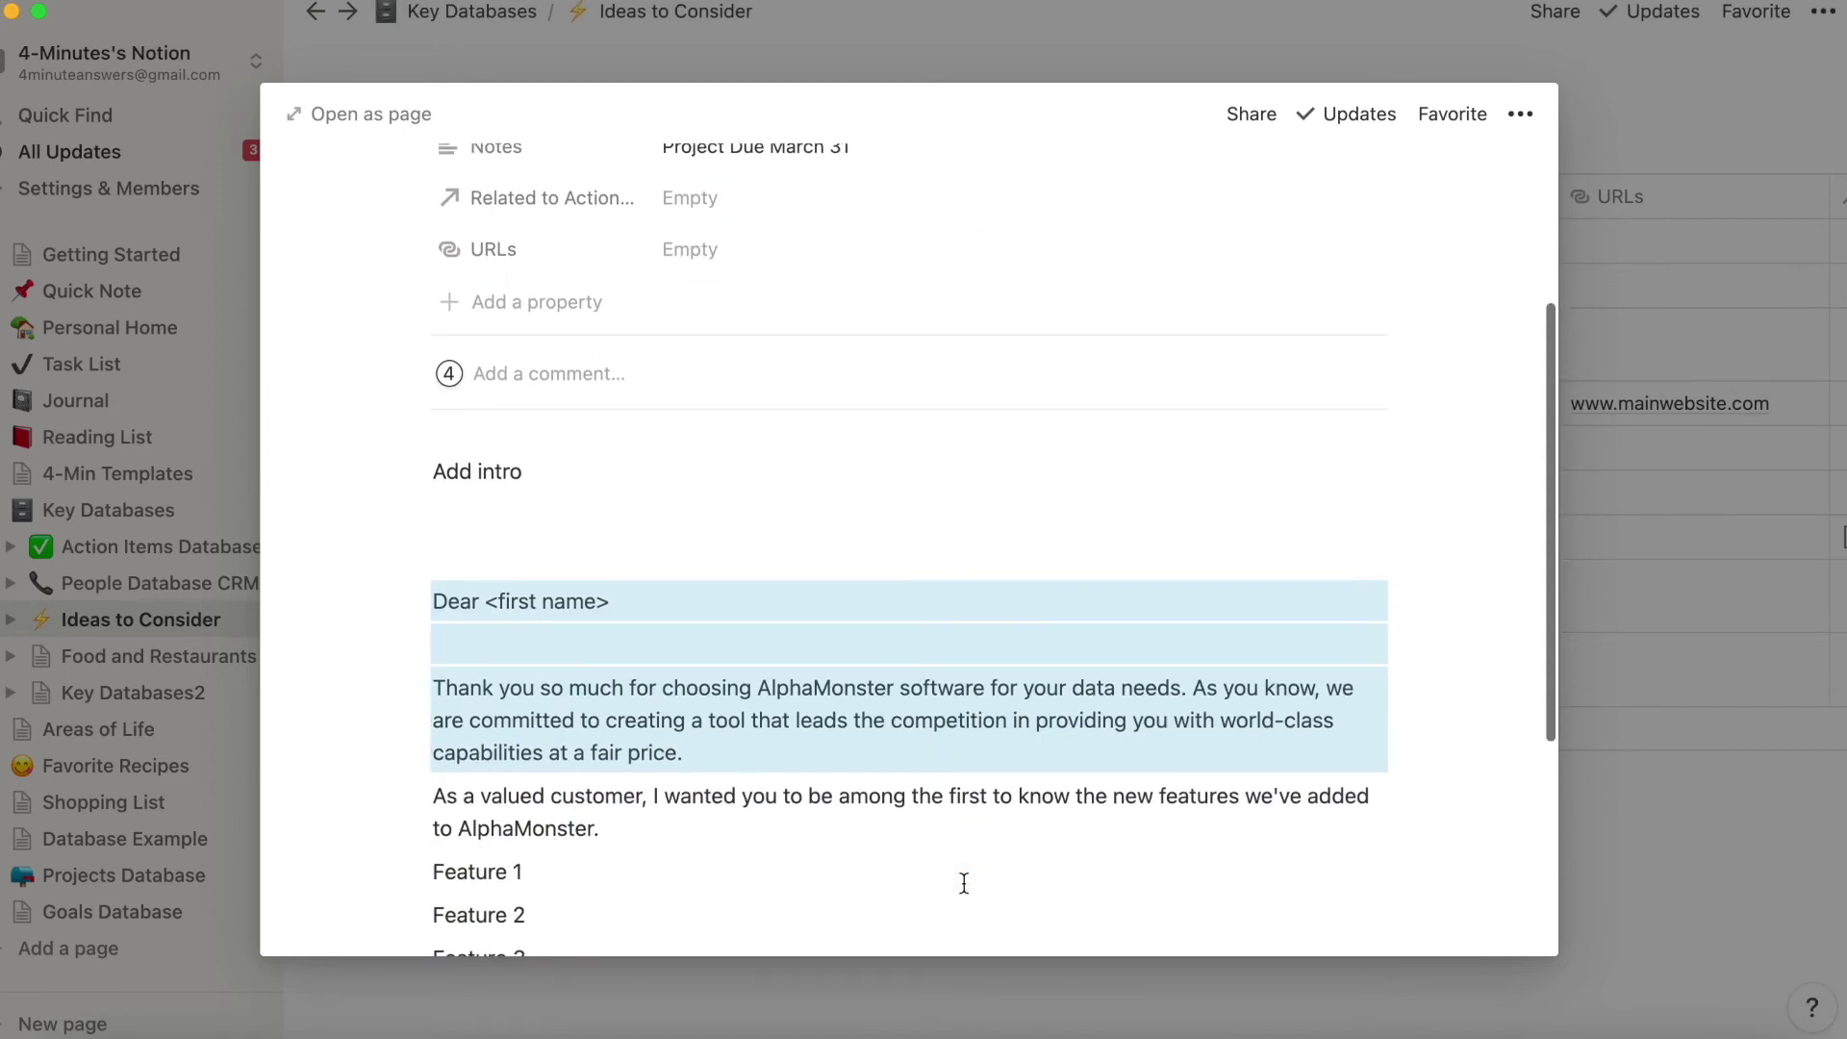
click(499, 478)
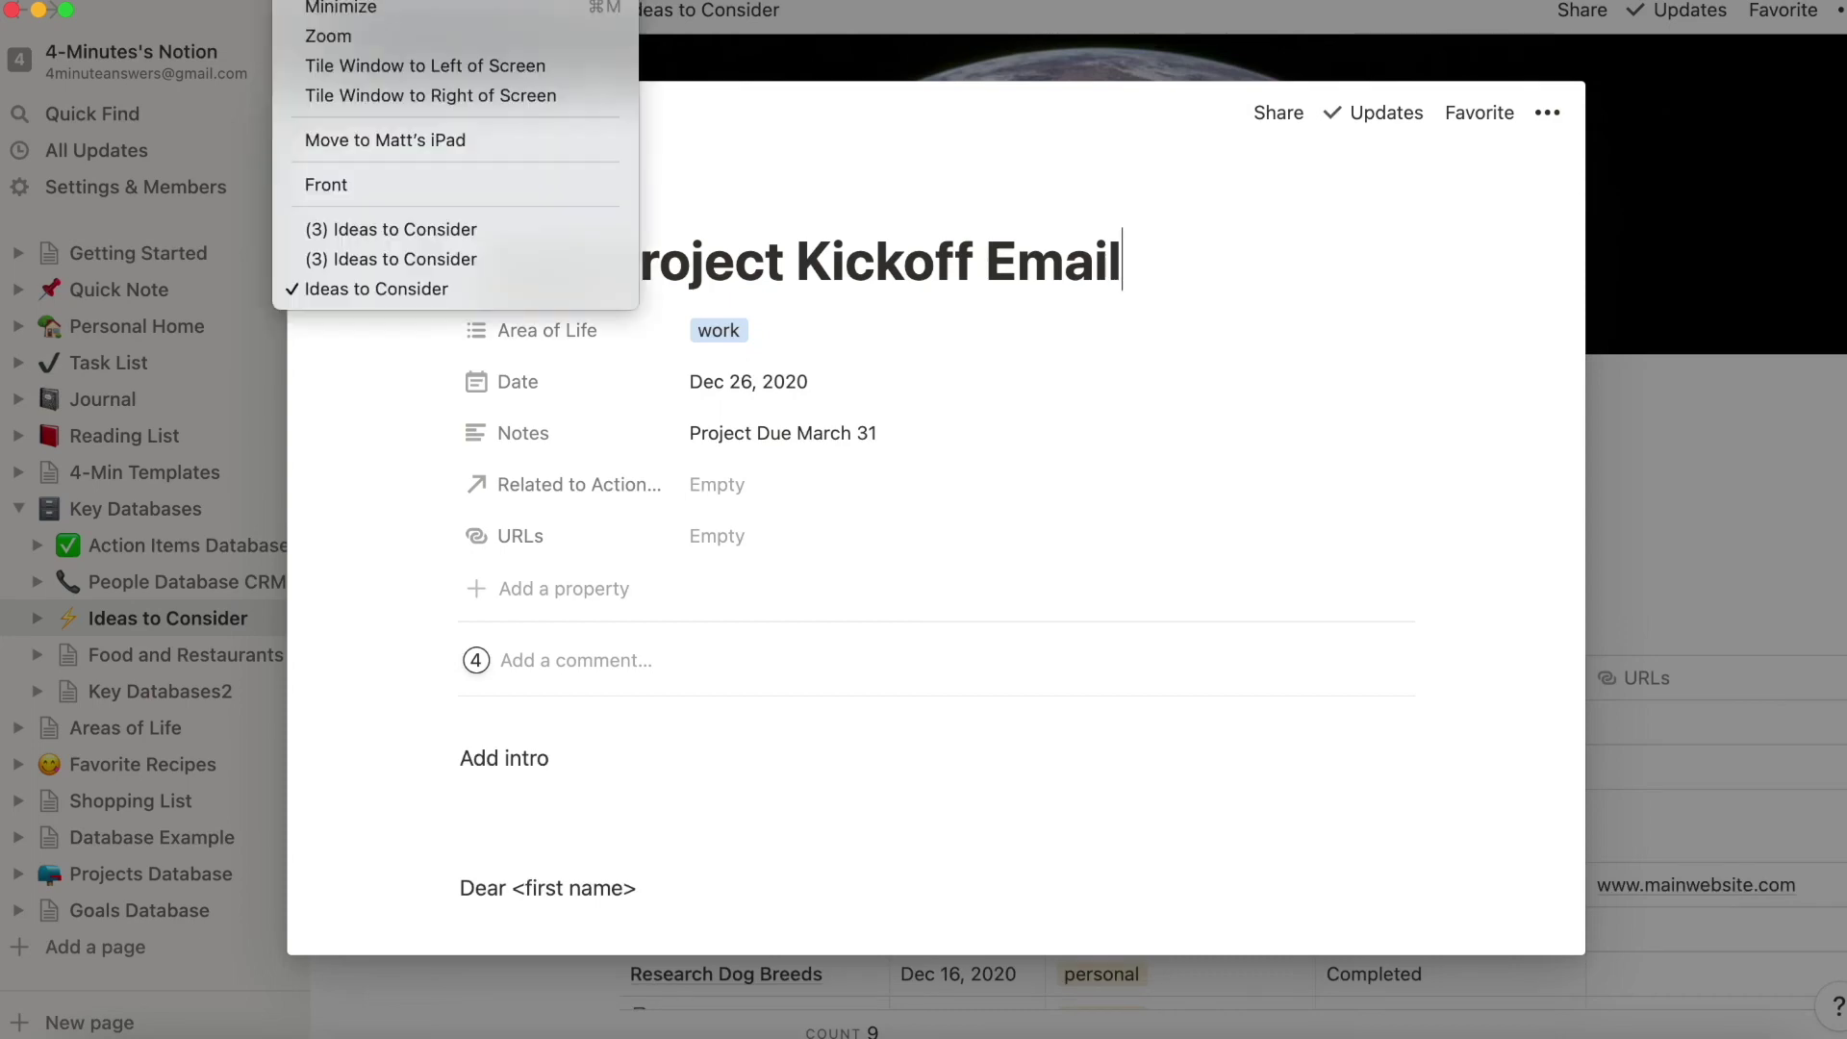
Bring the second Ideas to Consider window to the front
click(337, 264)
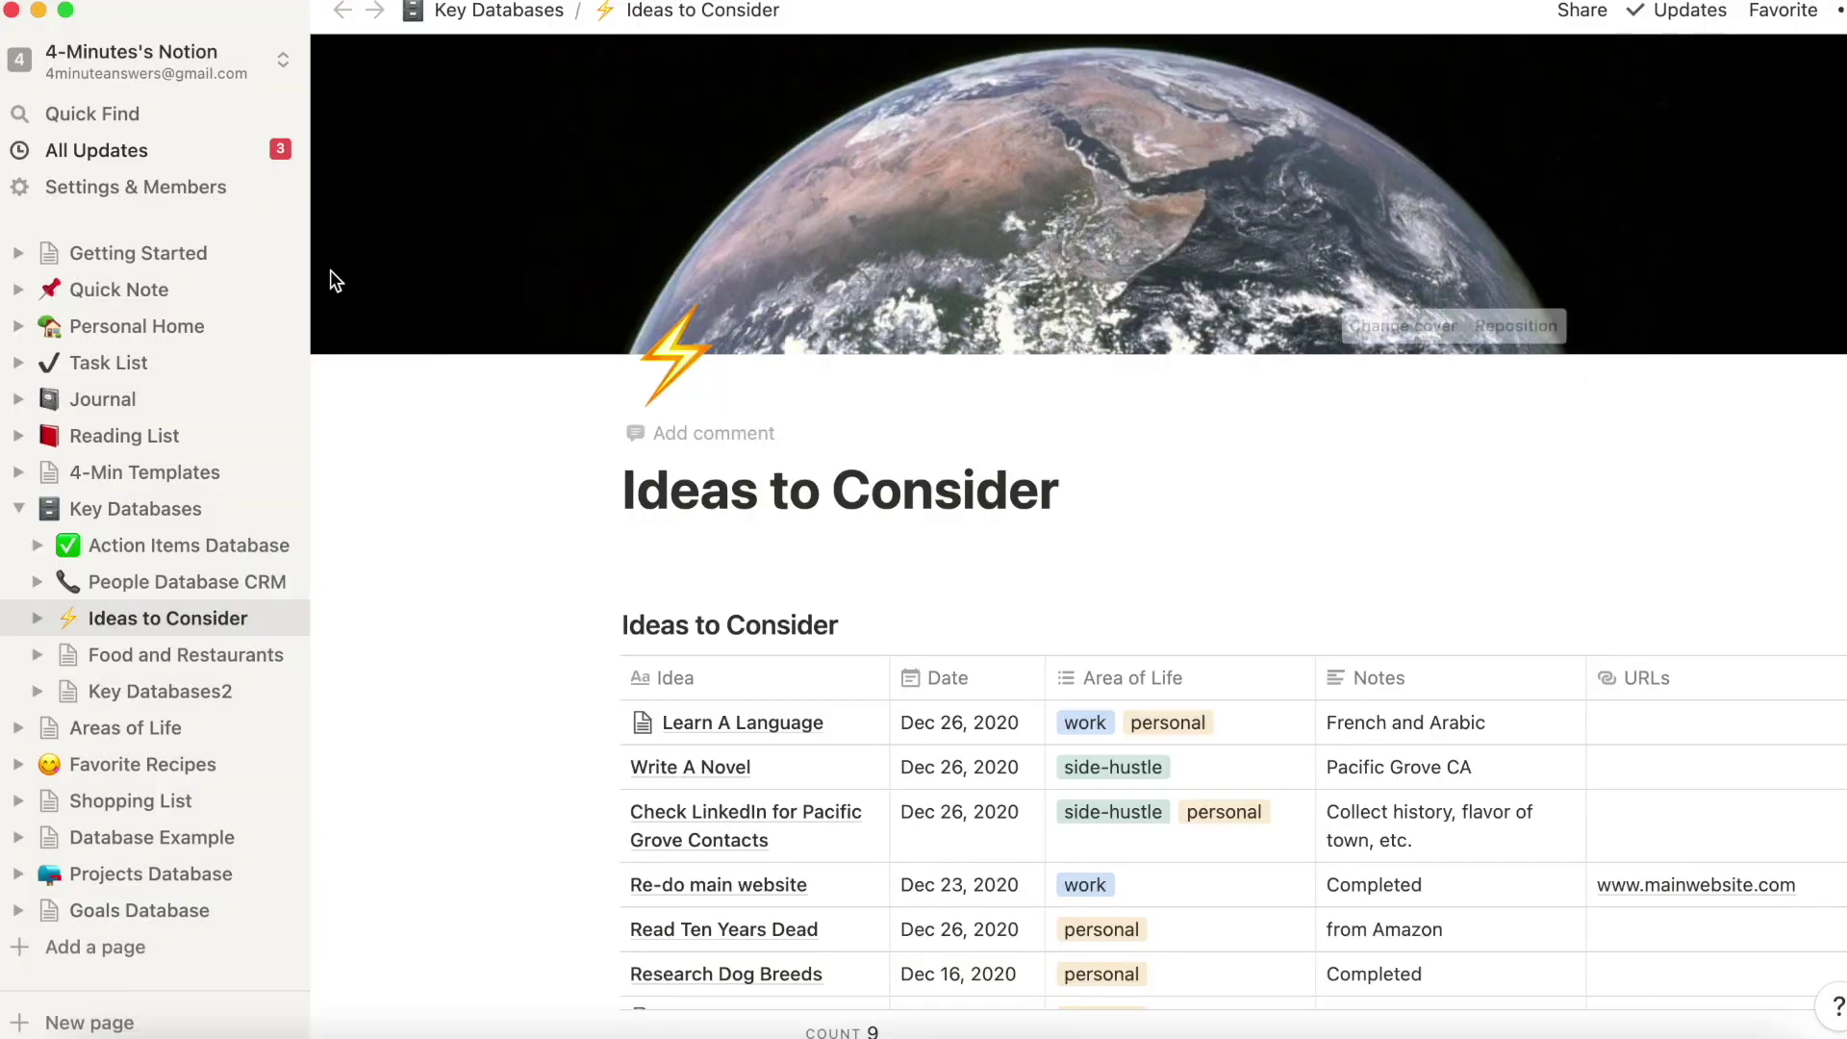
click(325, 2)
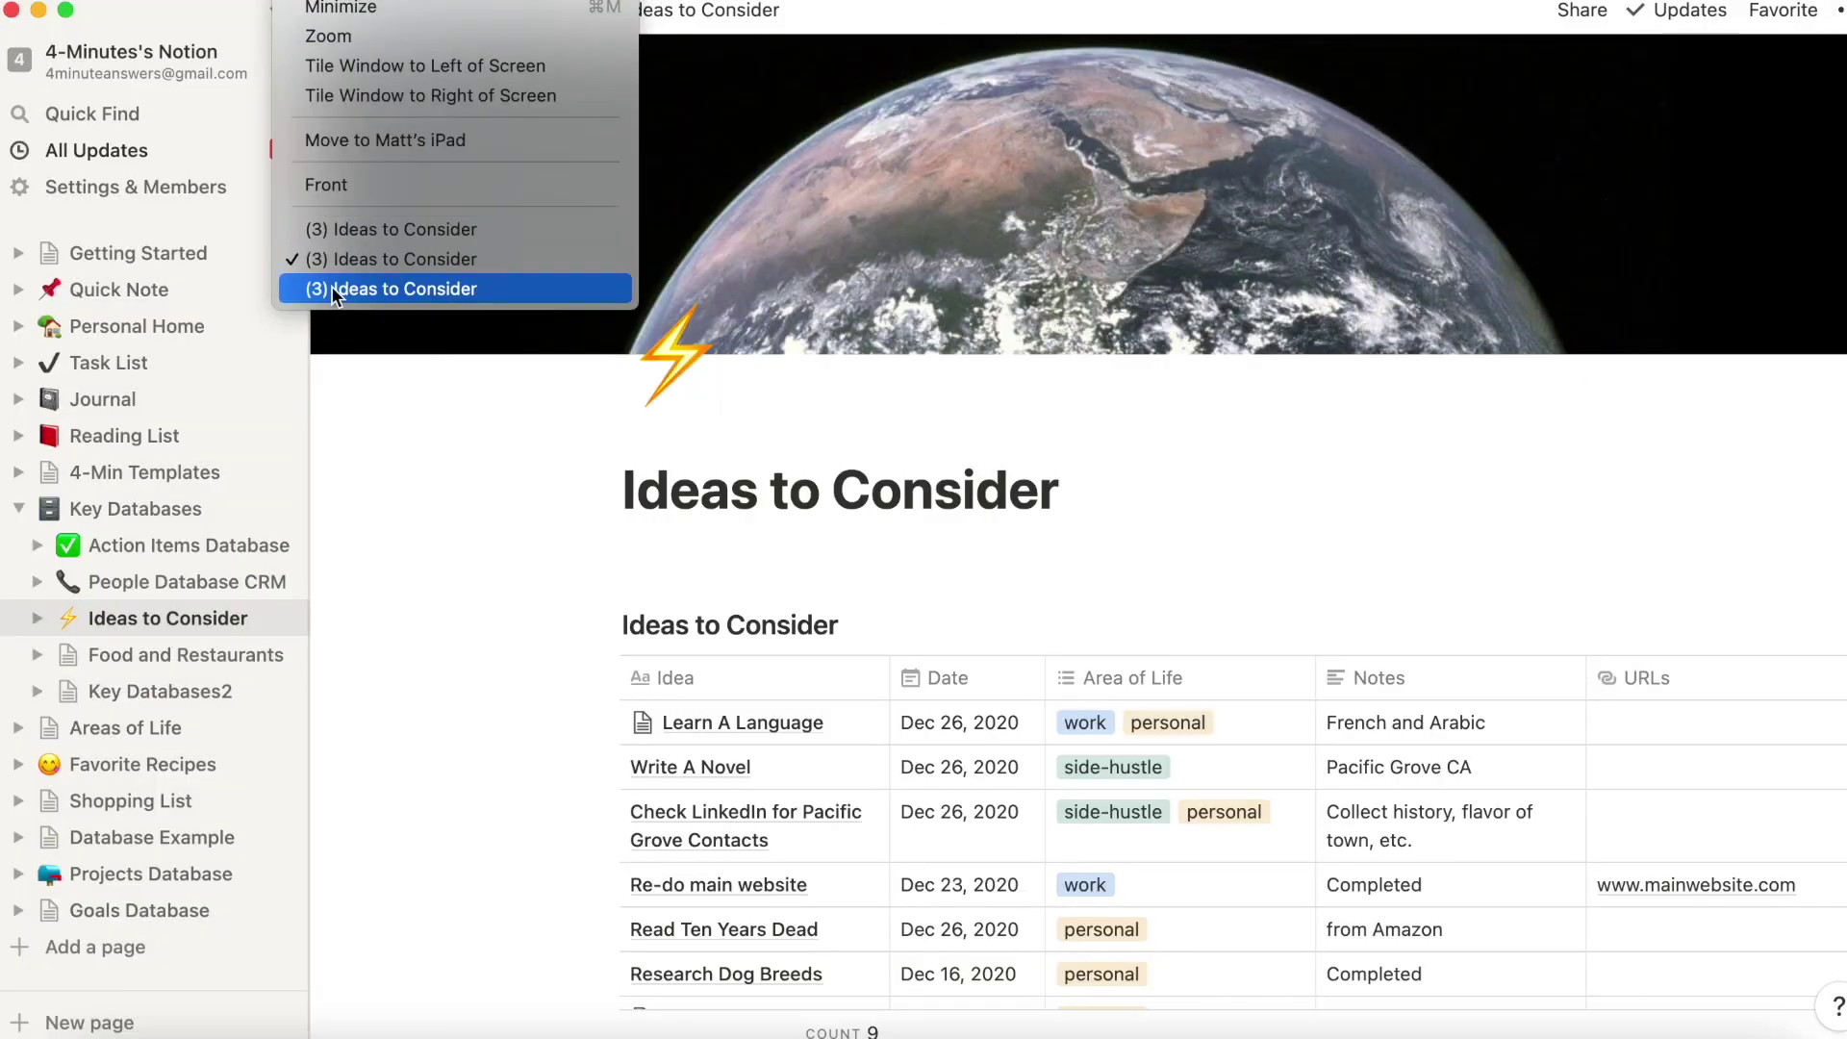